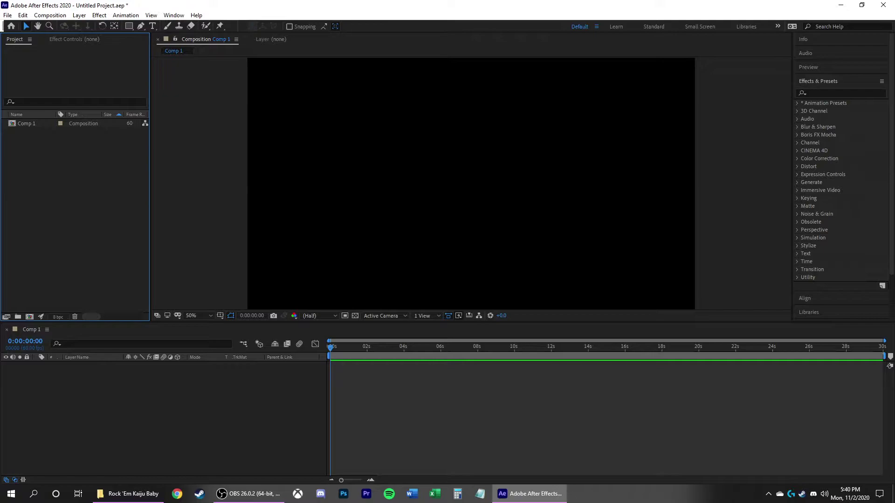
Step: Add the Still001.png image as a layer in Comp 1 and flip it horizontally
left_click_drag(188, 141, 114, 367)
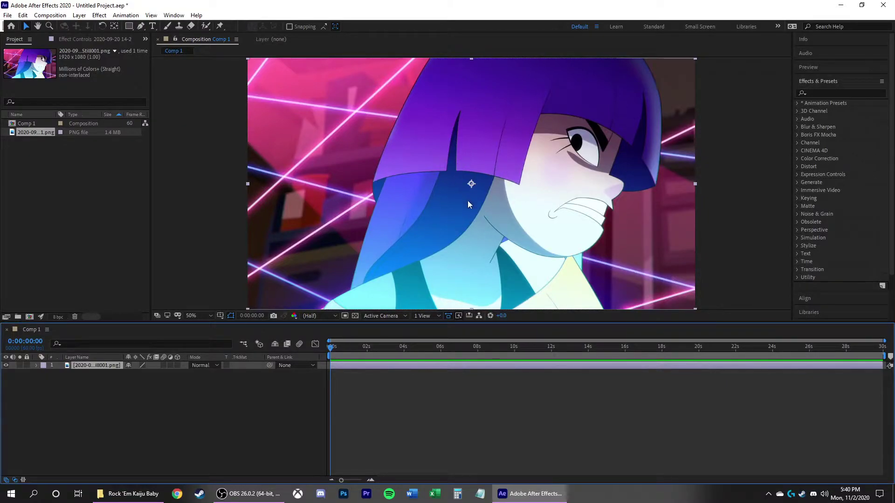
right_click(108, 365)
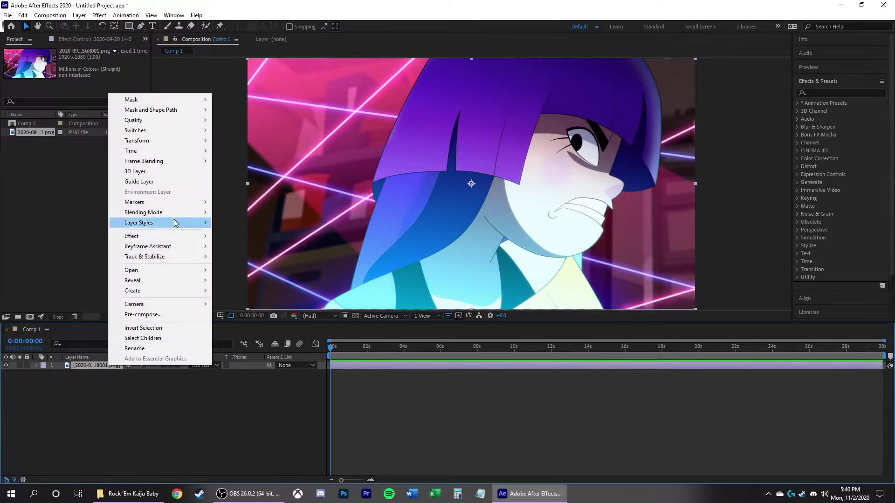
mouse_move(165, 141)
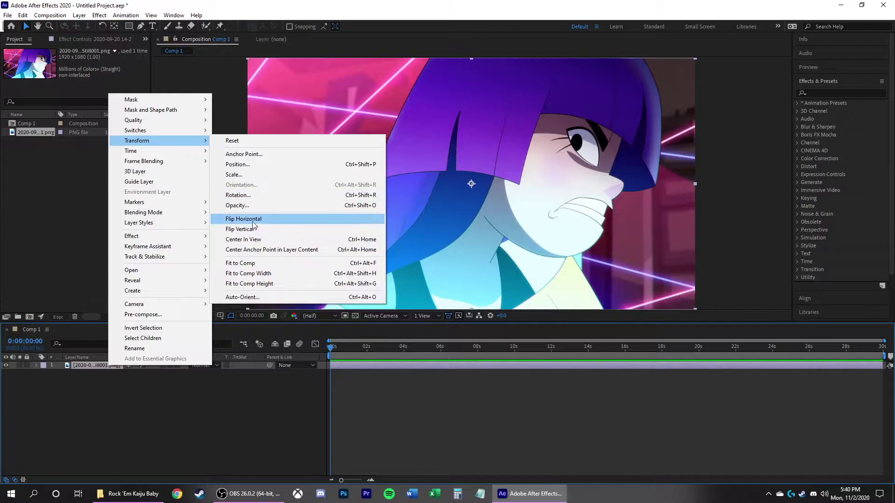
left_click(279, 219)
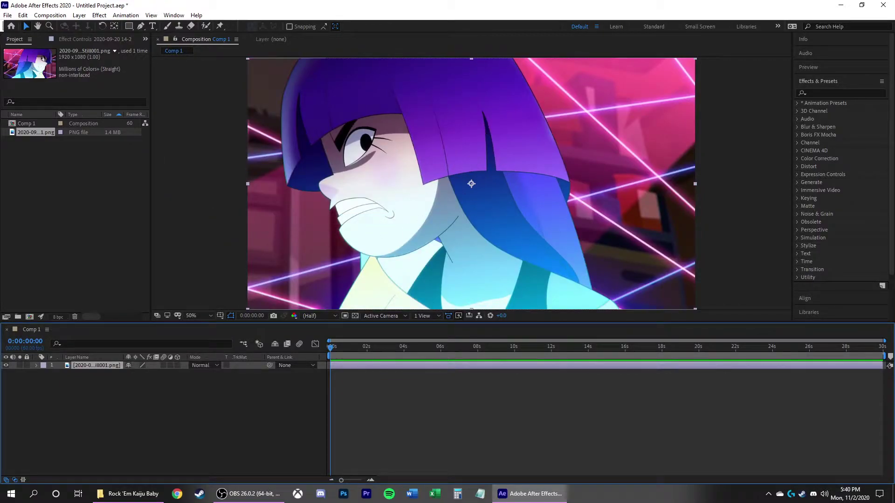
Step: Apply the Set Channels effect to the image layer
left_click(99, 15)
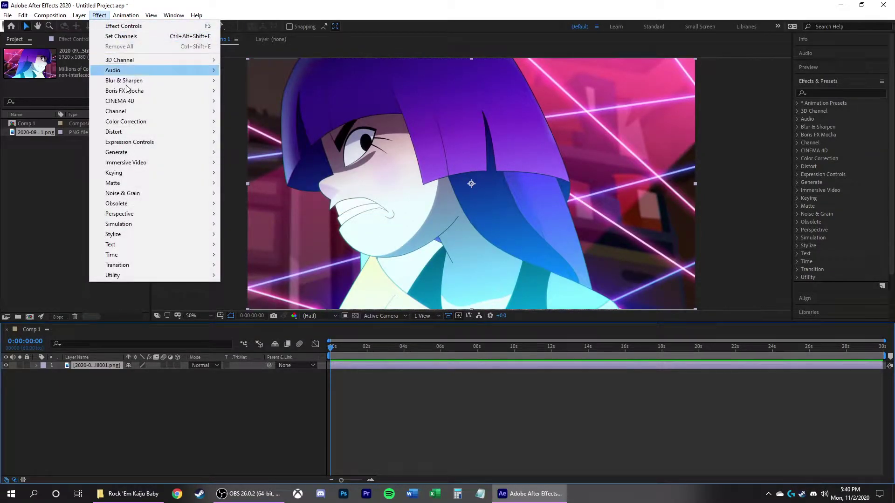
mouse_move(119, 111)
left_click(233, 202)
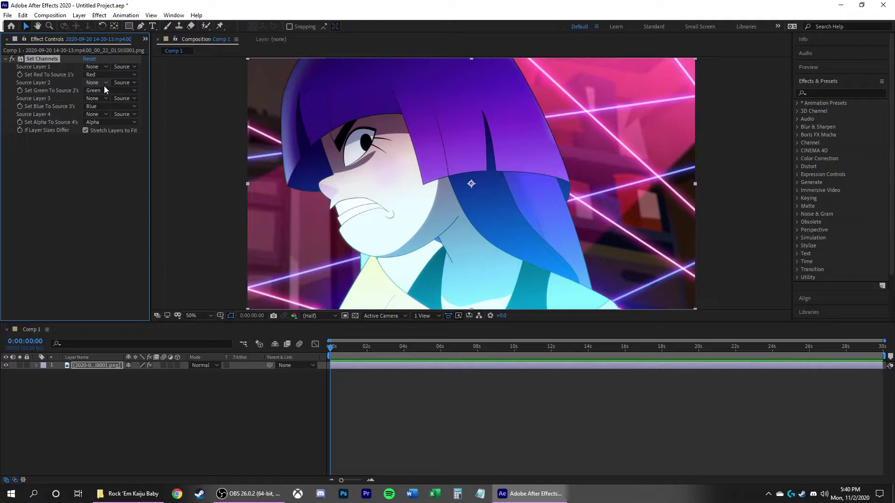
Step: Duplicate the image layer with its effect twice to get three identical layers
left_click(104, 366)
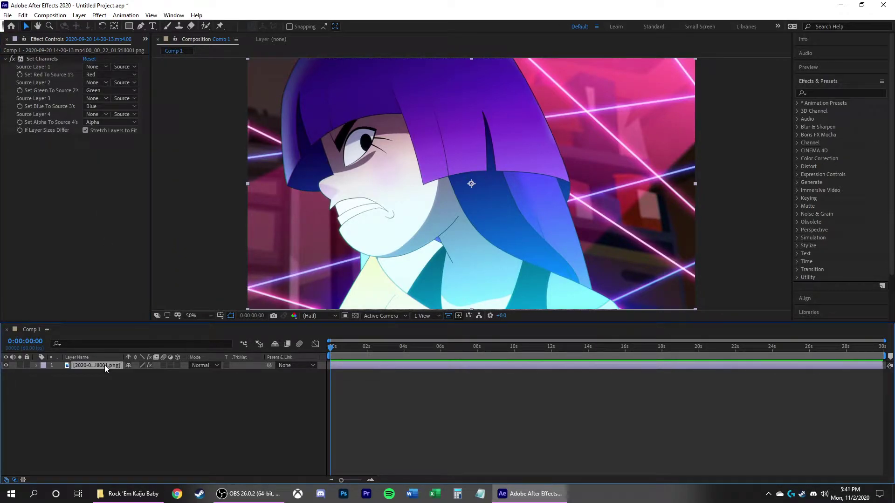
key("ctrl+d")
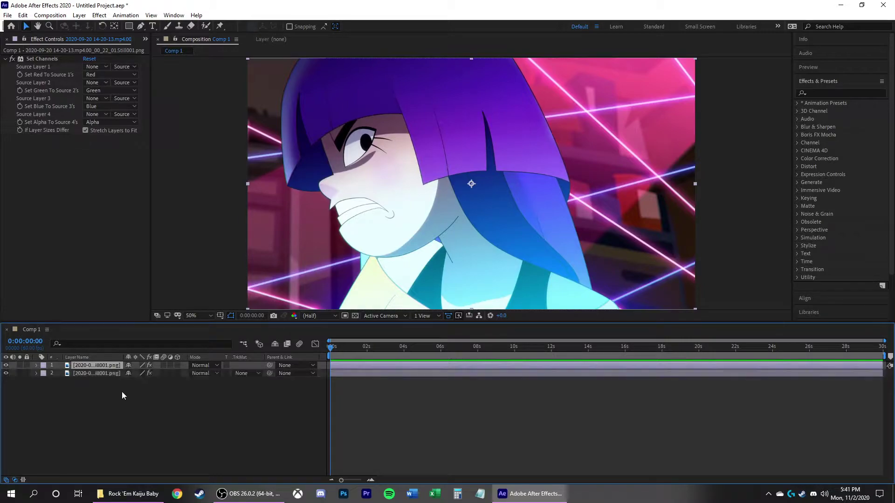
key("ctrl+d")
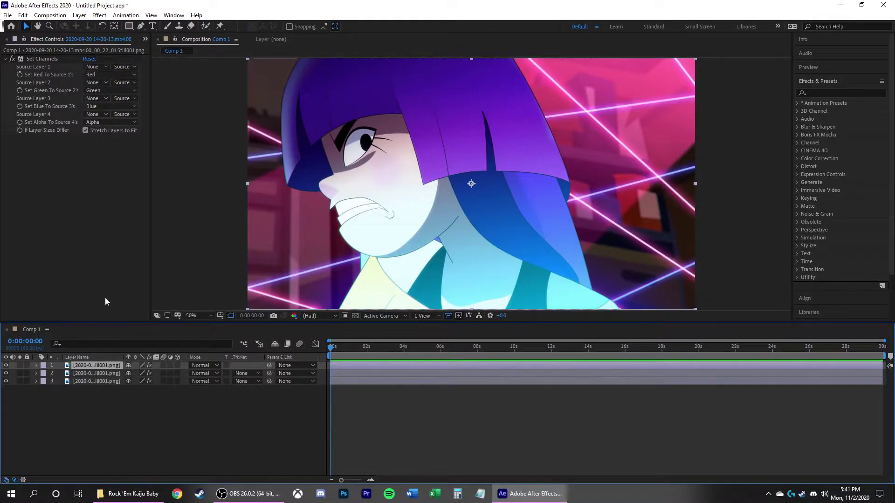
Step: Rename the three layers from first to third as red, green and blue
right_click(101, 365)
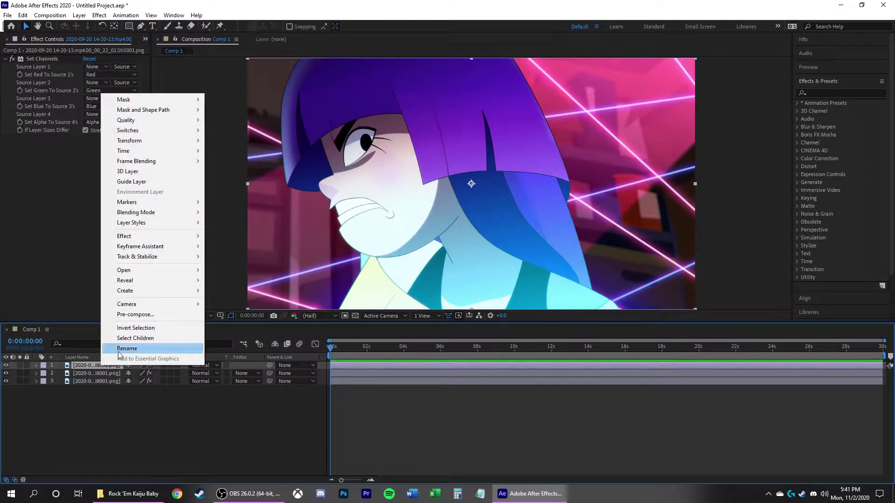
left_click(119, 350)
type("red")
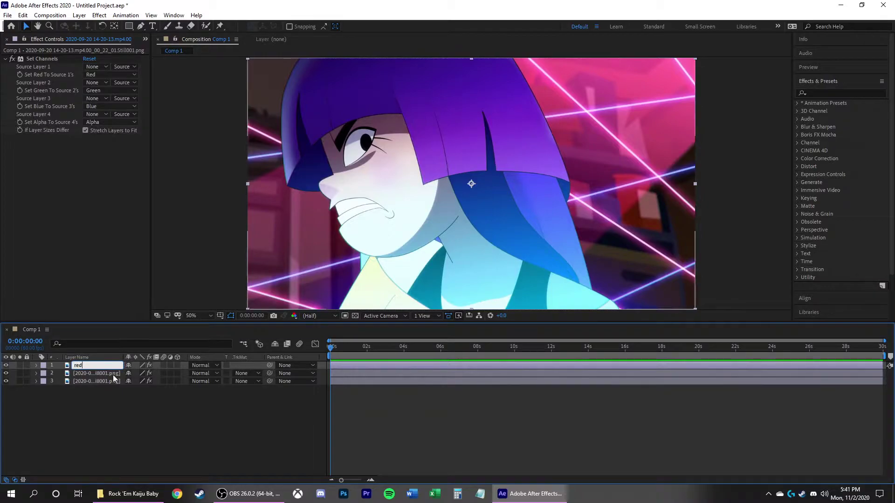
right_click(114, 376)
left_click(127, 361)
type("green")
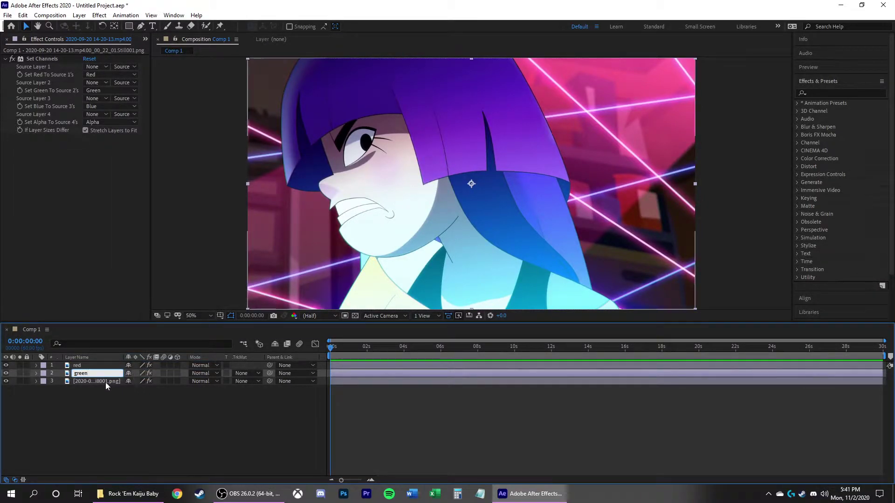
right_click(105, 383)
left_click(136, 365)
type("blue")
left_click(177, 424)
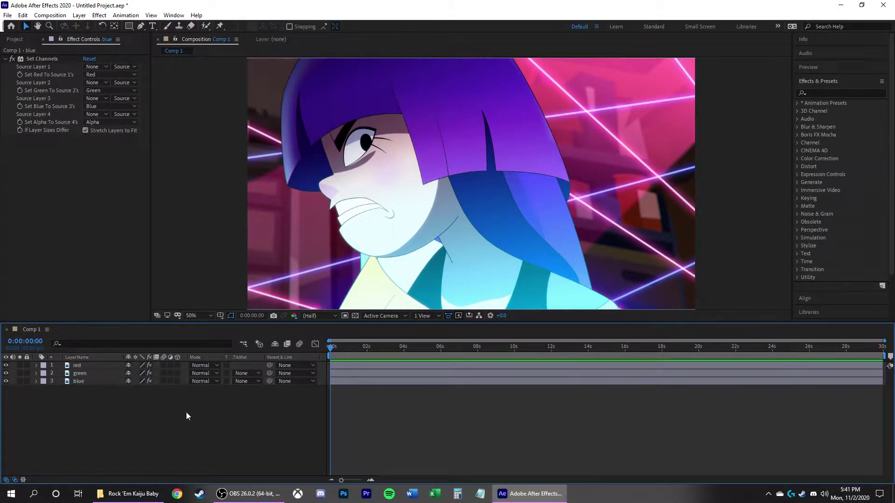
Step: In the red layer's Set Channels effect, set the green and blue channels to Off
left_click(90, 366)
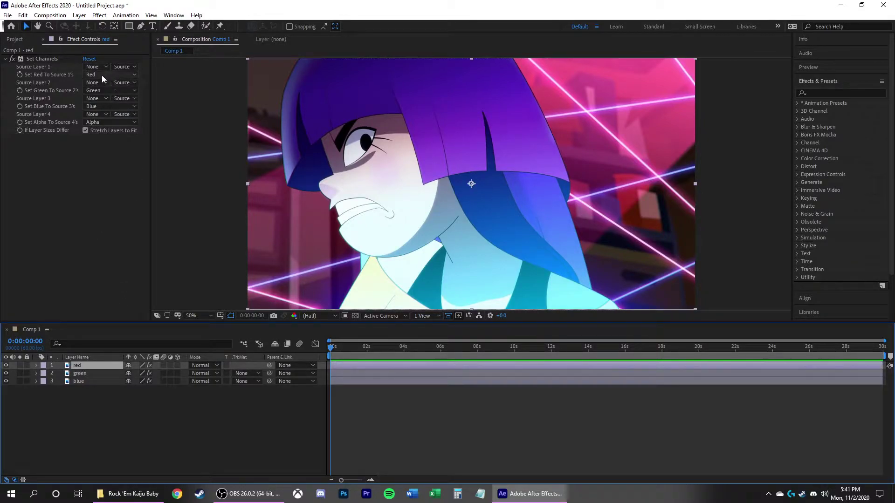
left_click(97, 91)
left_click(103, 193)
left_click(112, 107)
left_click(103, 209)
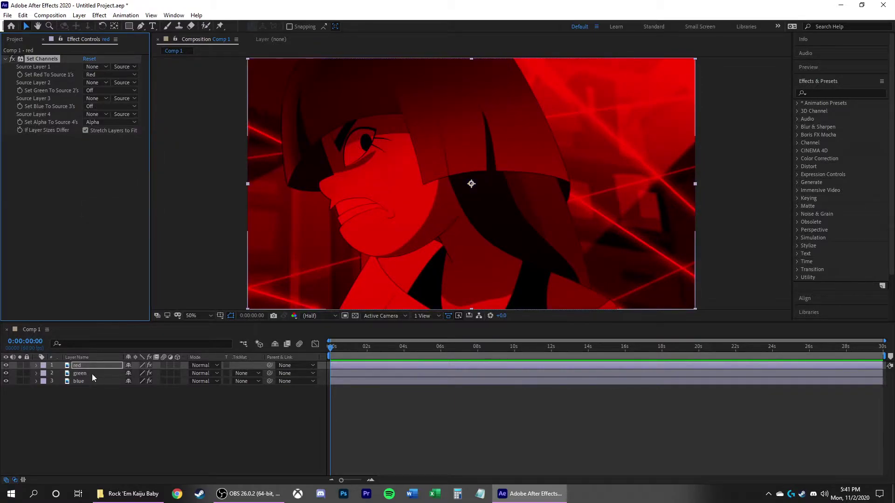
Step: In the green layer's Set Channels effect, set the red and blue channels to Off
left_click(91, 373)
left_click(99, 75)
left_click(103, 177)
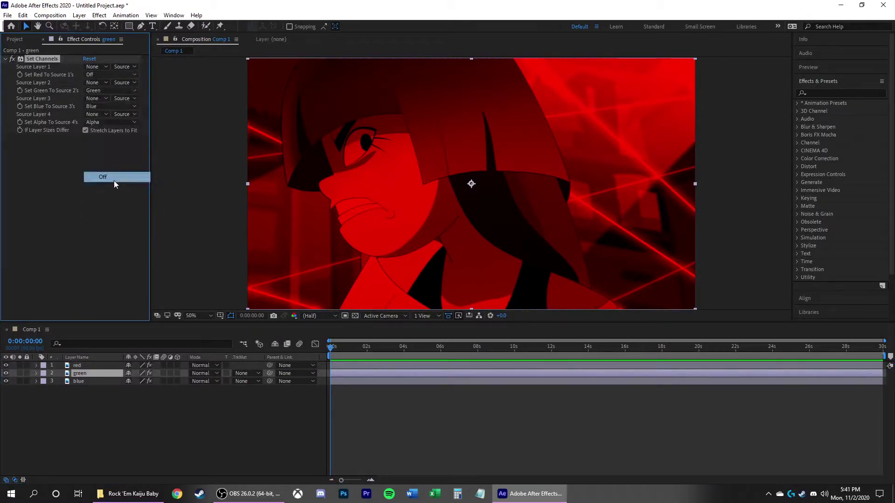
left_click(94, 106)
left_click(113, 209)
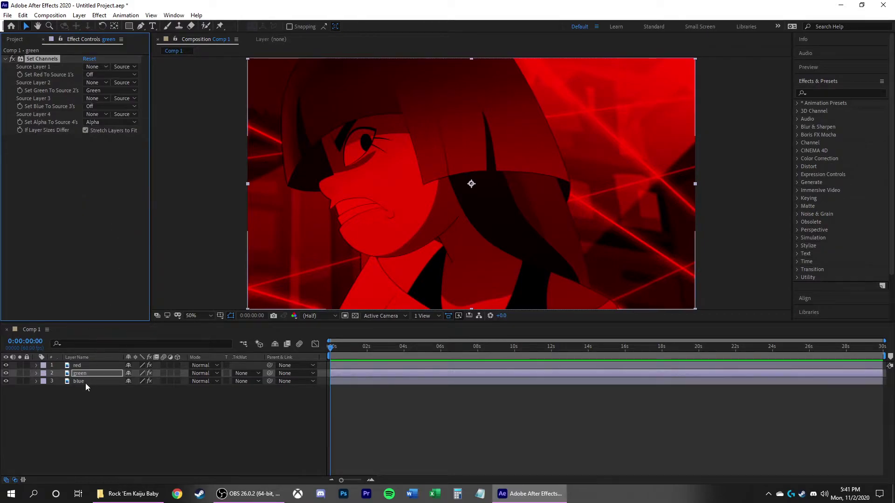
Step: In the blue layer's Set Channels effect, set the red and green channels to Off
left_click(86, 383)
left_click(97, 75)
left_click(103, 177)
left_click(99, 90)
left_click(104, 193)
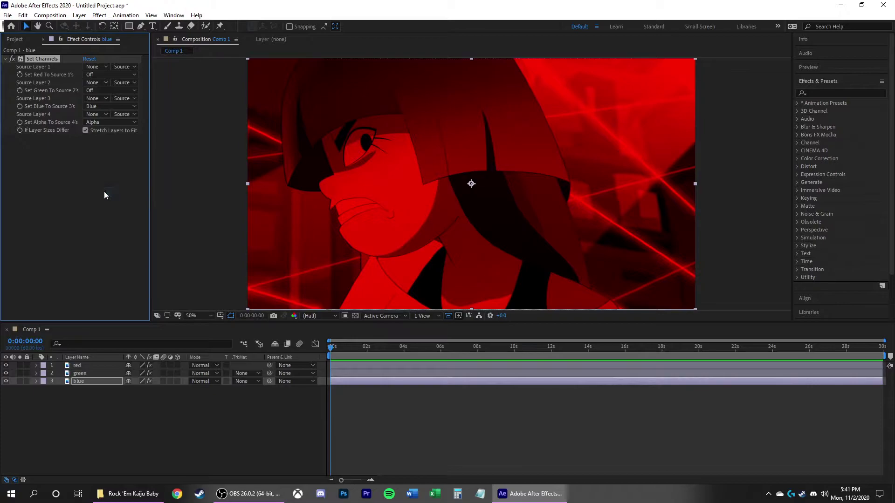
Step: Change the blending mode of the red and green layers together to Screen
left_click(89, 363)
left_click(90, 373, "ctrl")
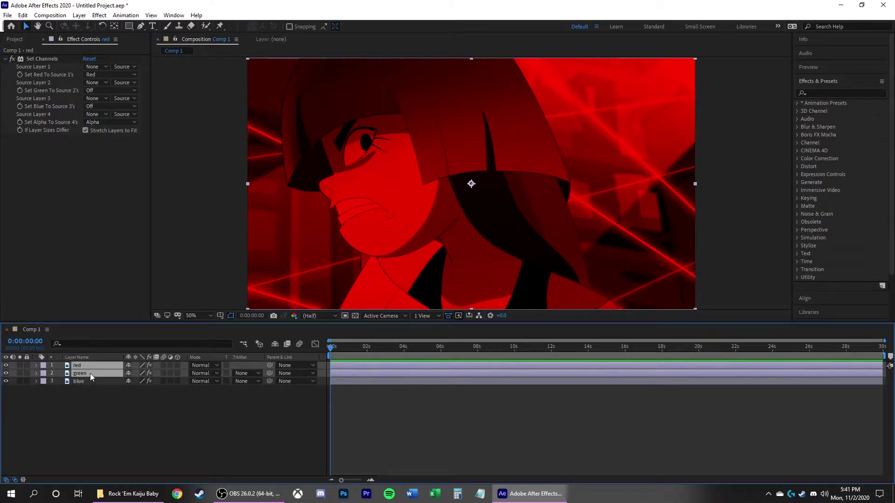
left_click(211, 366)
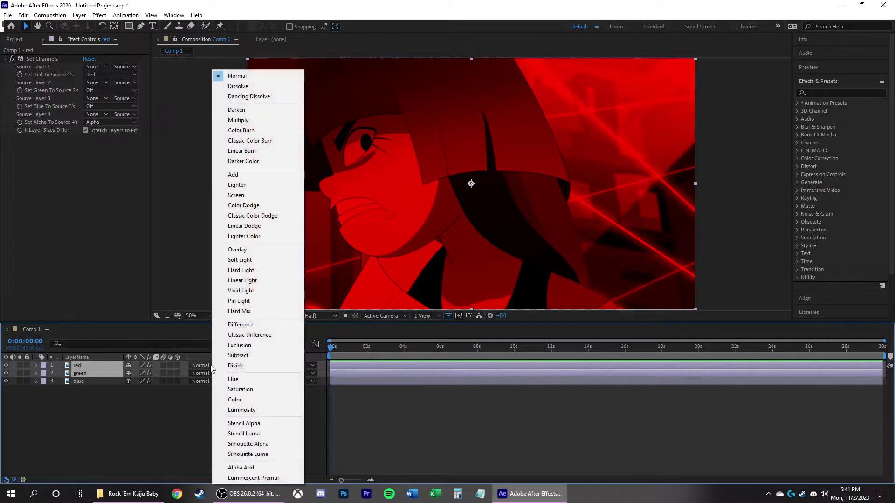
left_click(236, 195)
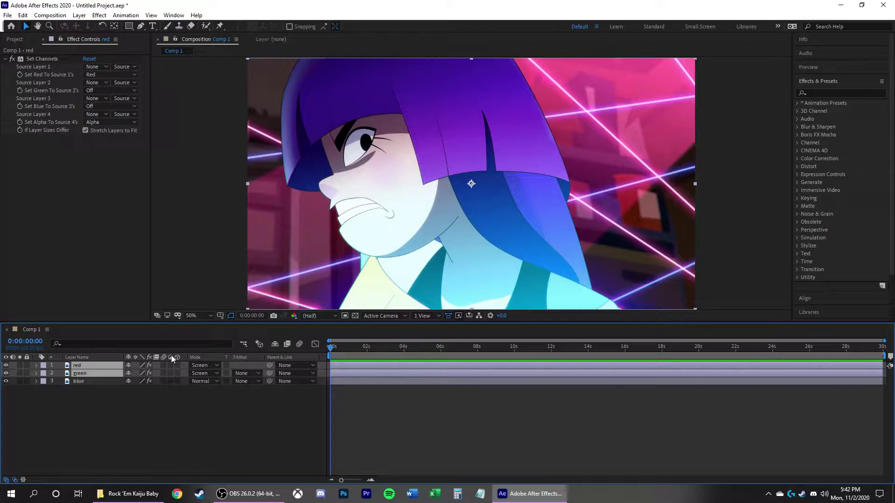
right_click(200, 357)
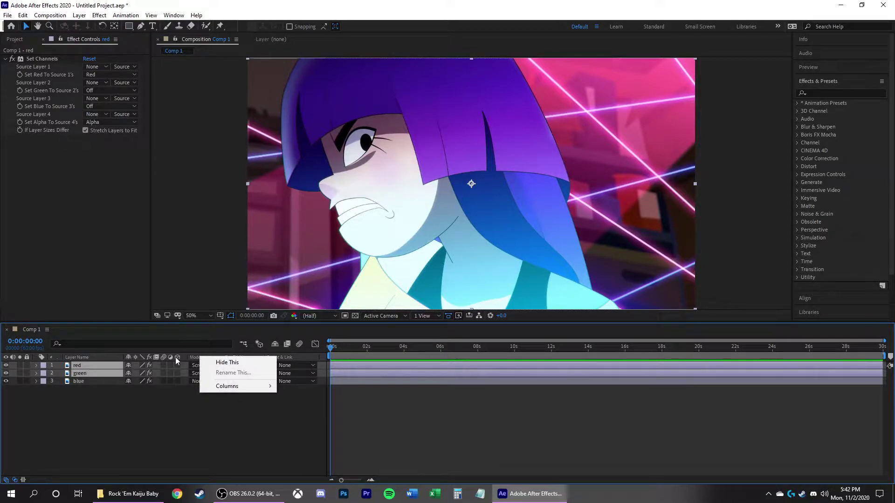
mouse_move(232, 387)
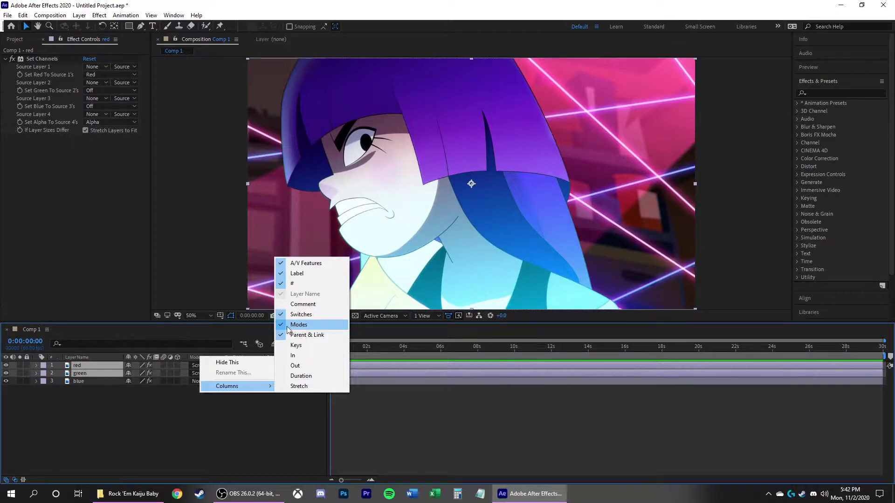
left_click(213, 424)
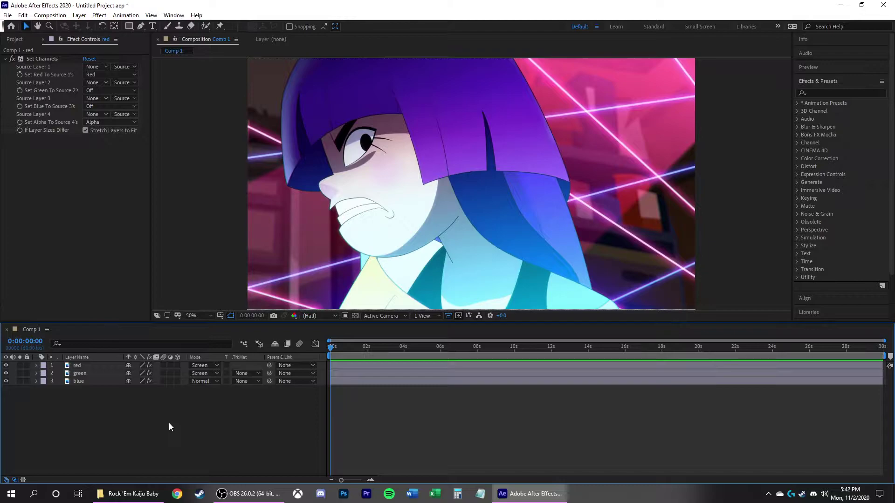
Step: Set the red layer's horizontal position to 860 in its transform properties
left_click(36, 366)
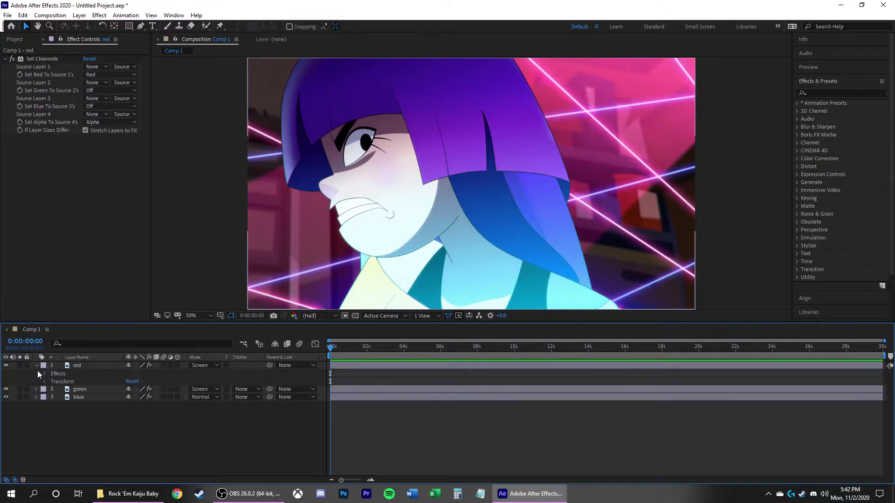
left_click(44, 382)
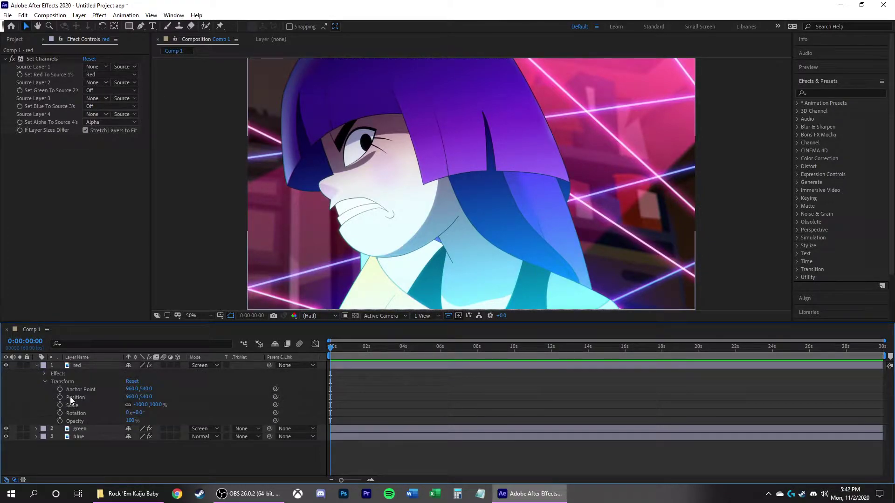
mouse_move(131, 397)
left_mouse_down()
mouse_move(144, 396)
mouse_move(115, 396)
left_mouse_up()
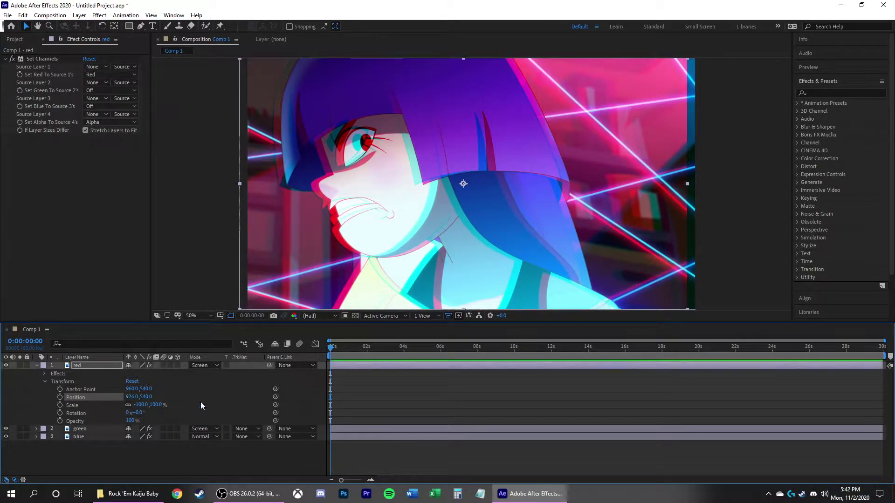
key("ctrl+z")
left_click(133, 396)
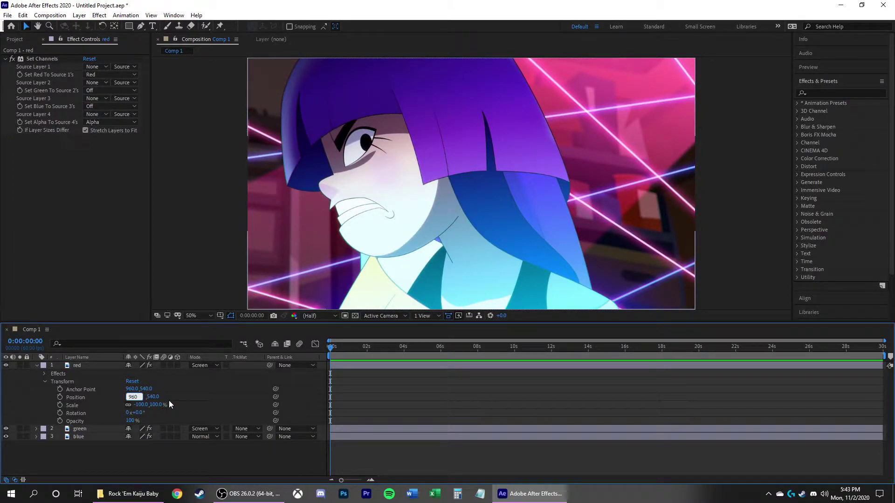
key("BackSpace")
type("8")
key("Return")
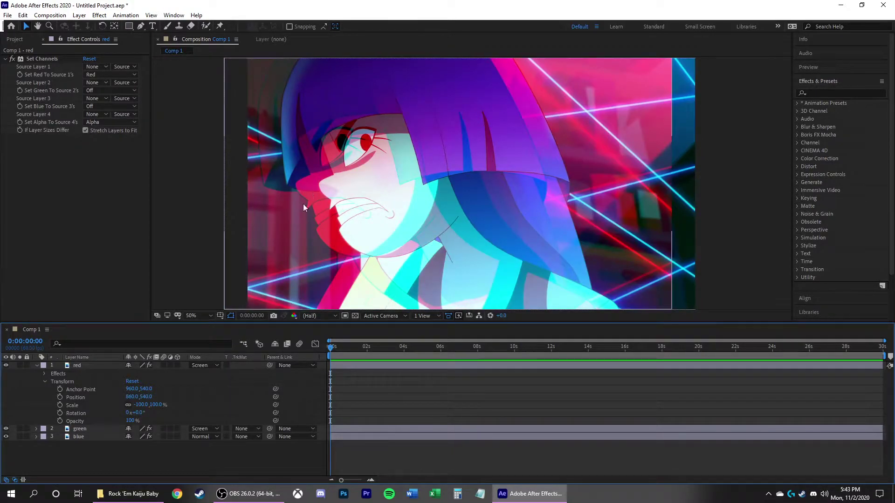
Step: Set the green layer's horizontal position to 1060 in its transform properties
left_click(36, 429)
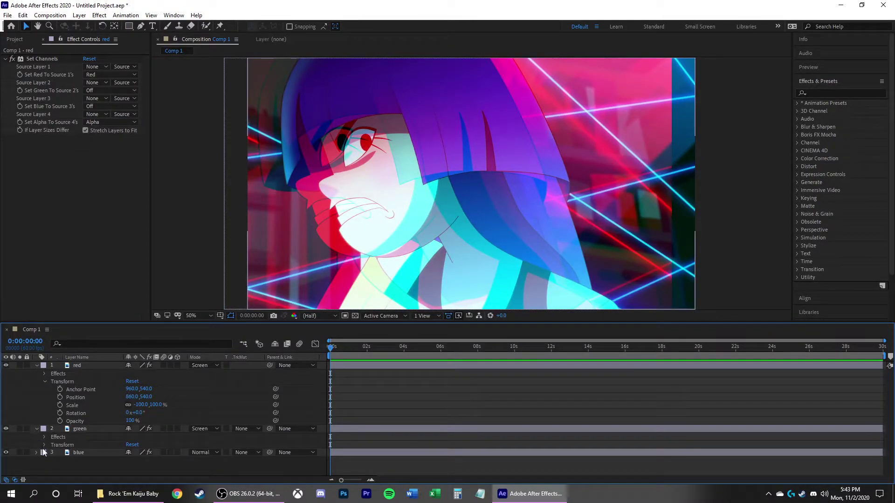
left_click(44, 444)
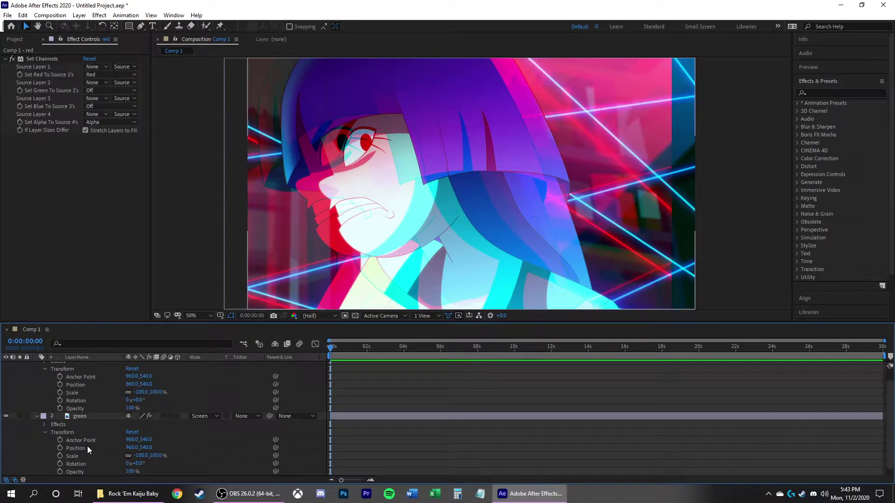
left_click(130, 448)
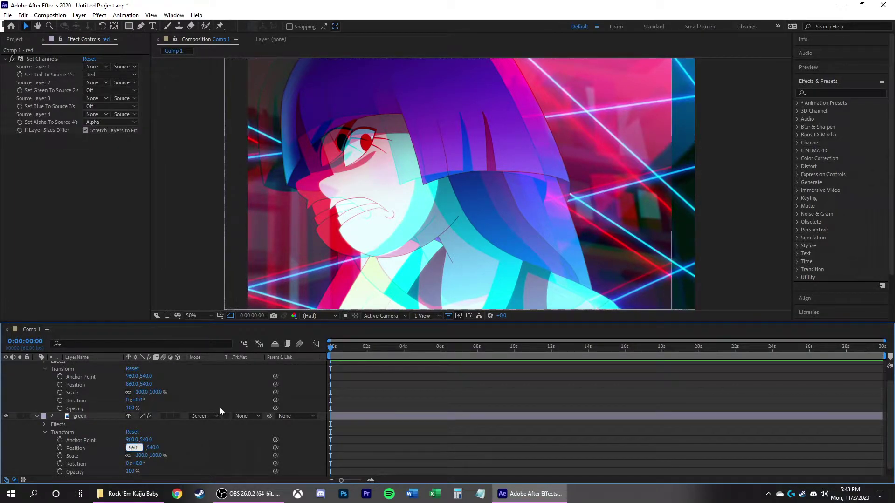
key("BackSpace")
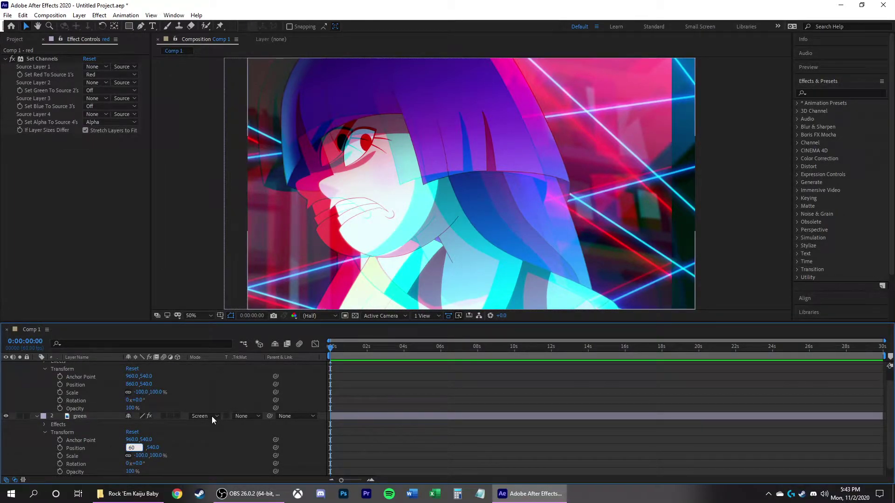
type("10")
key("Return")
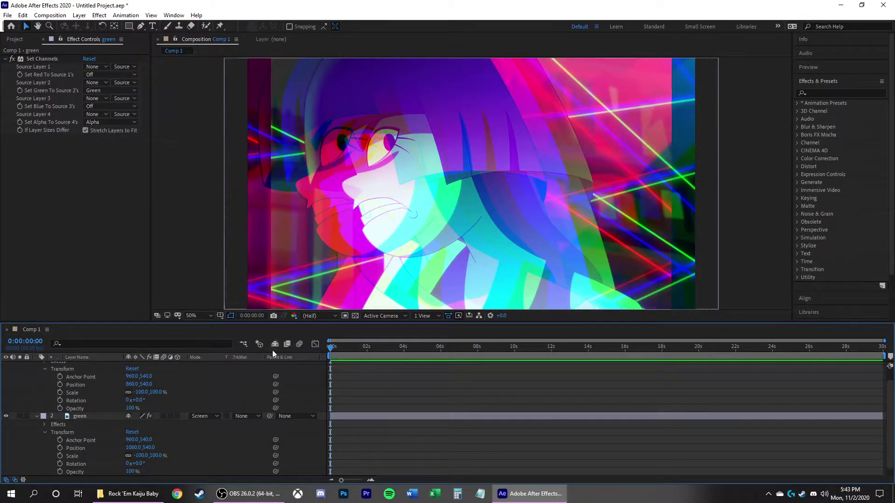
scroll(159, 406, "down", 1)
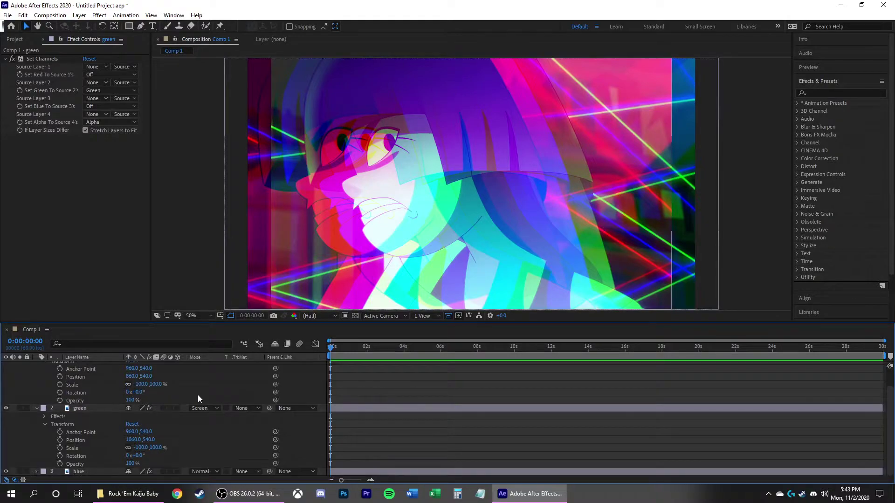
Step: Set the opacity of both the red and green layers to 50%
left_click(129, 401)
type("50")
key("Return")
left_click(131, 464)
type("50")
key("Return")
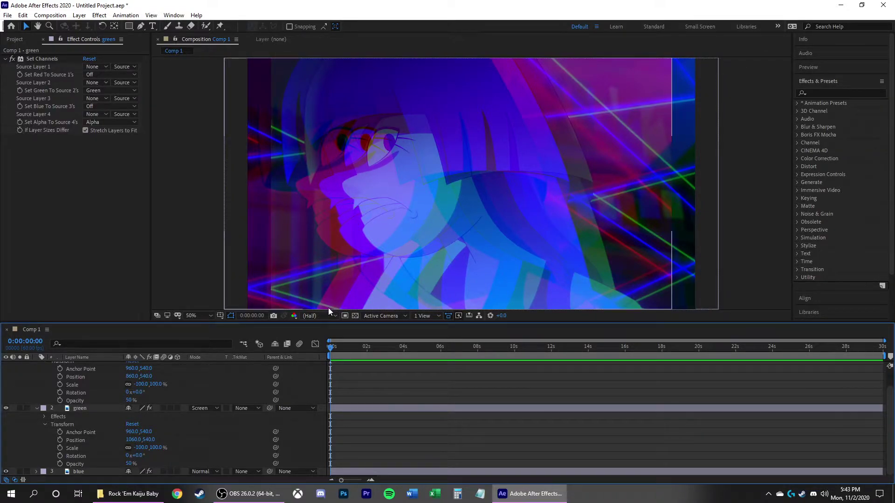
Step: Search the effects for "warp" and apply Wave Warp to the green layer
left_click(838, 92)
type("warp")
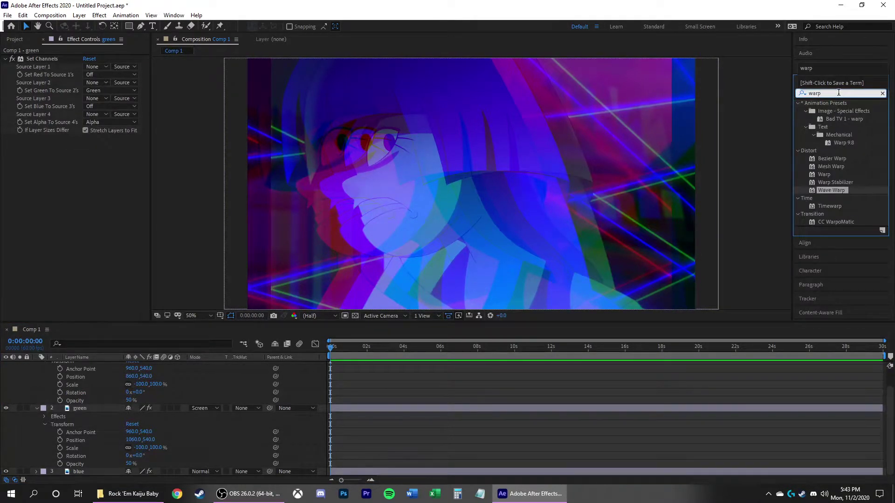
left_click_drag(838, 193, 88, 423)
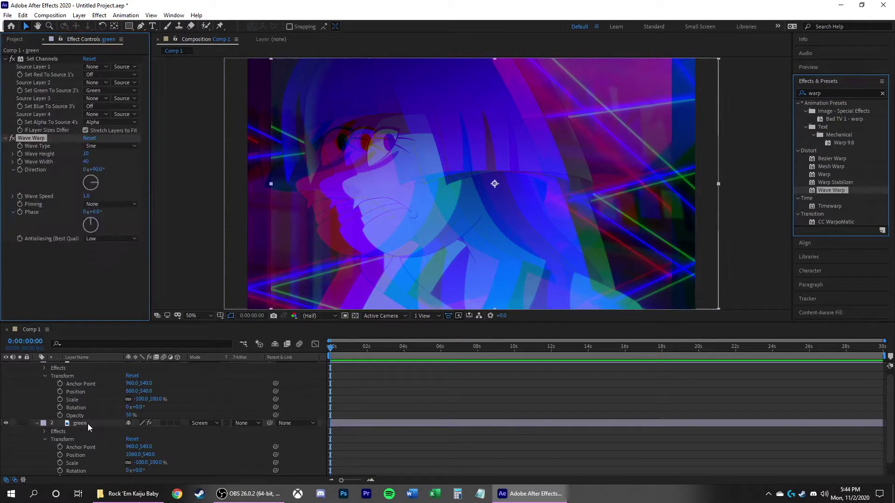
Step: Hide the red and blue layers so that only the green layer is displayed
scroll(24, 392, "up", 1)
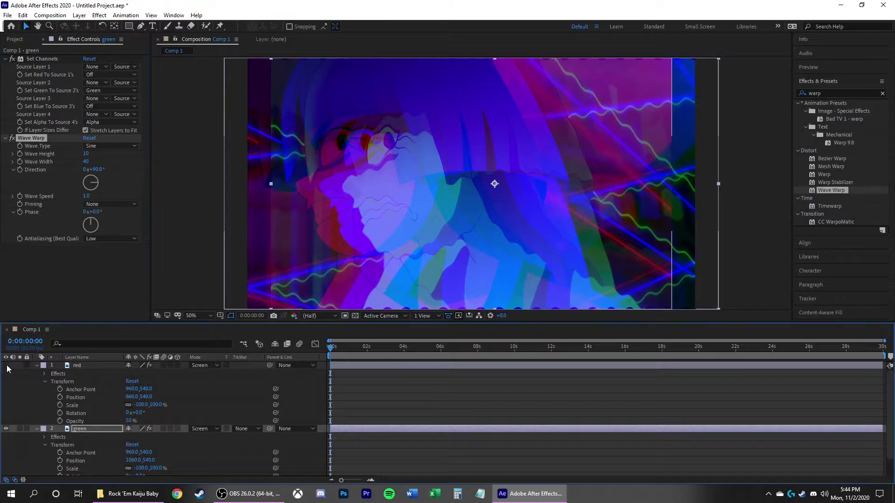
left_click(6, 366)
scroll(40, 384, "down", 1)
left_click(6, 472)
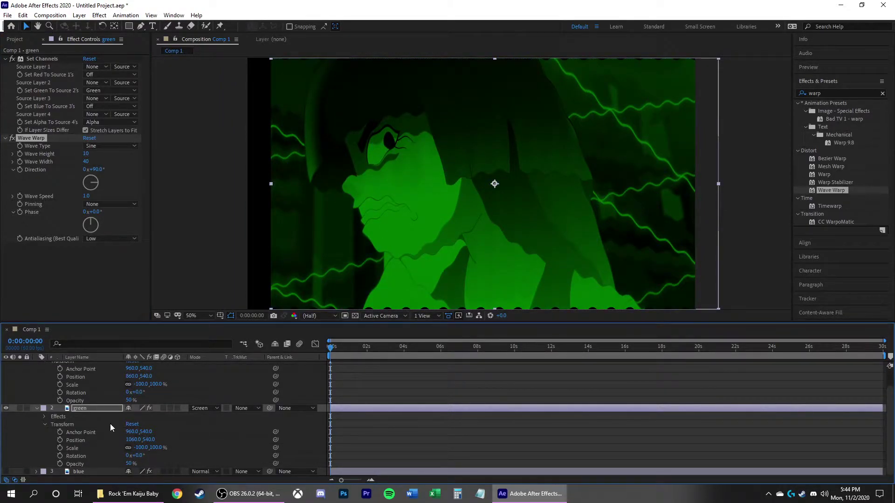
scroll(110, 424, "up", 2)
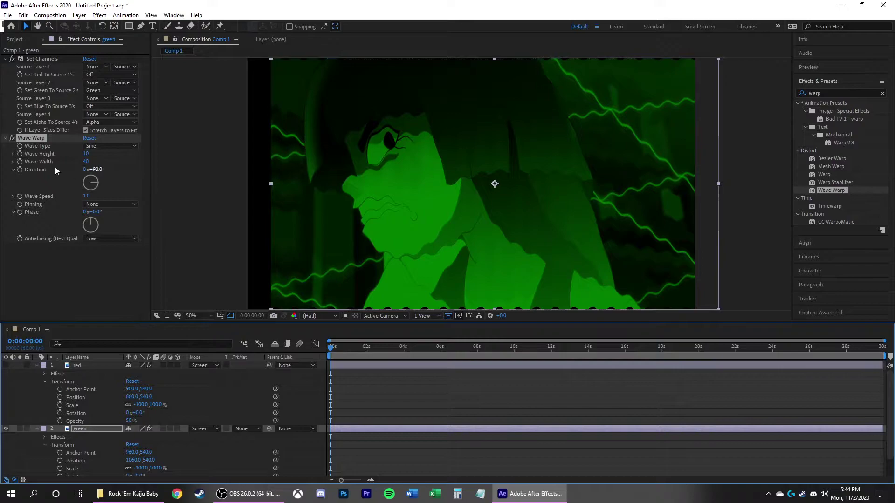
Step: Set the green layer's Wave Warp direction to 0° and its wave type to Noise
left_click(98, 168)
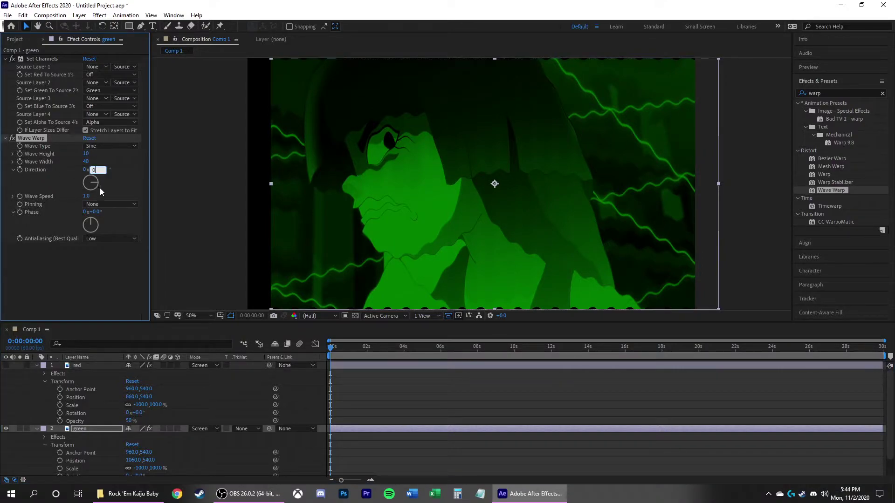
left_click(60, 180)
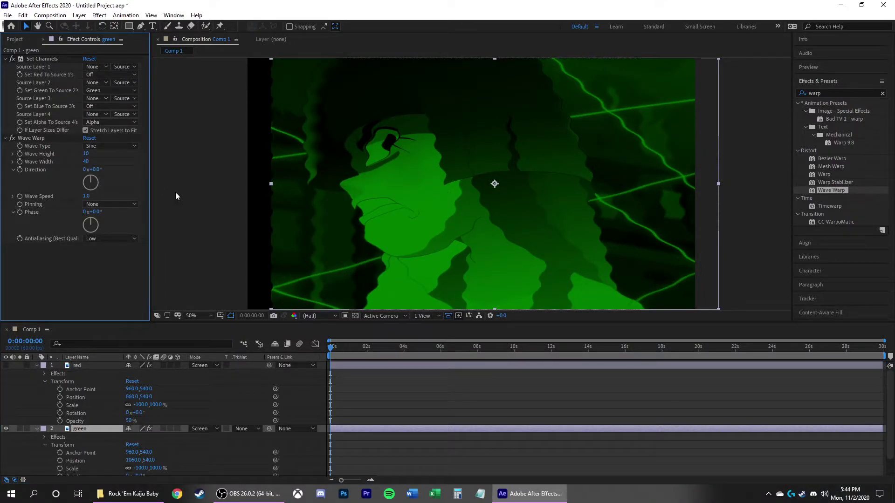
left_click(103, 146)
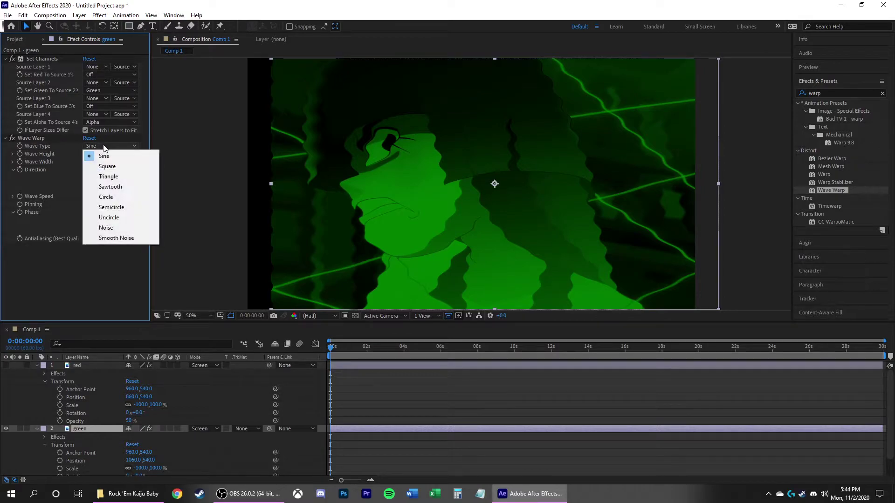
left_click(116, 226)
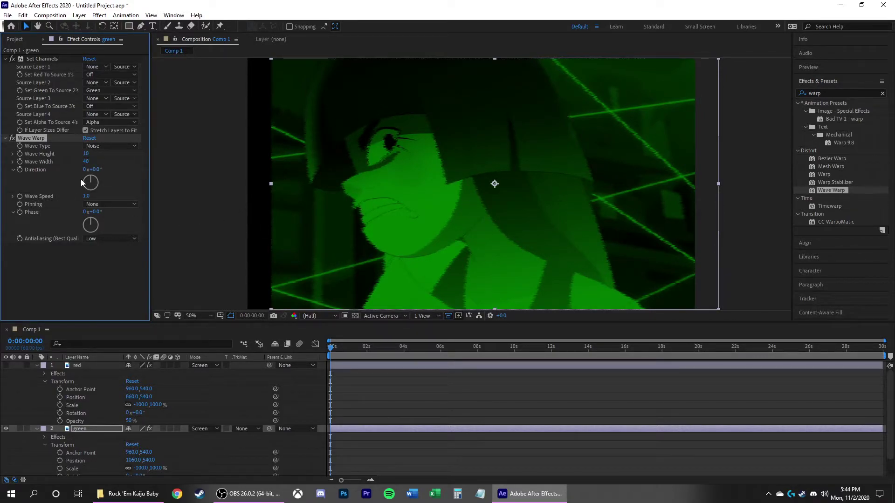
Step: Set the green layer's Wave Warp wave width to 3000 and wave height to 15
left_click(85, 163)
type("3000")
left_click(35, 183)
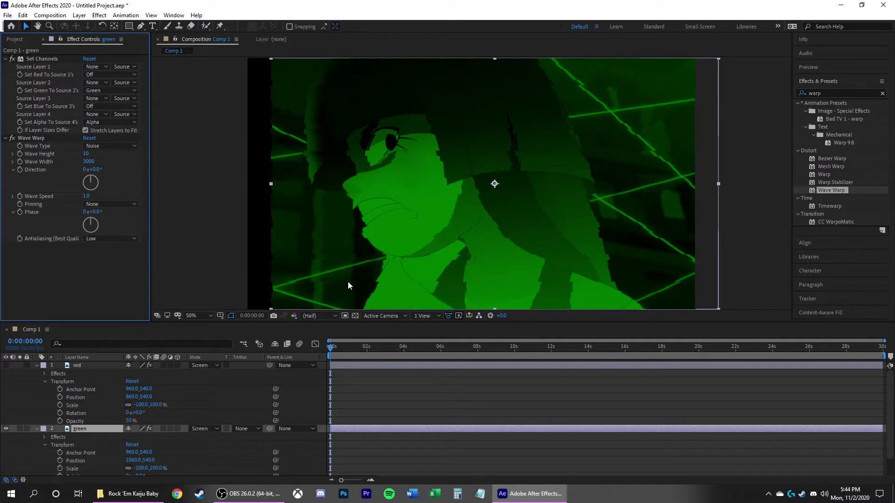
mouse_move(86, 153)
left_mouse_down()
mouse_move(75, 161)
mouse_move(102, 161)
mouse_move(95, 160)
left_mouse_up()
left_click(86, 154)
type("15")
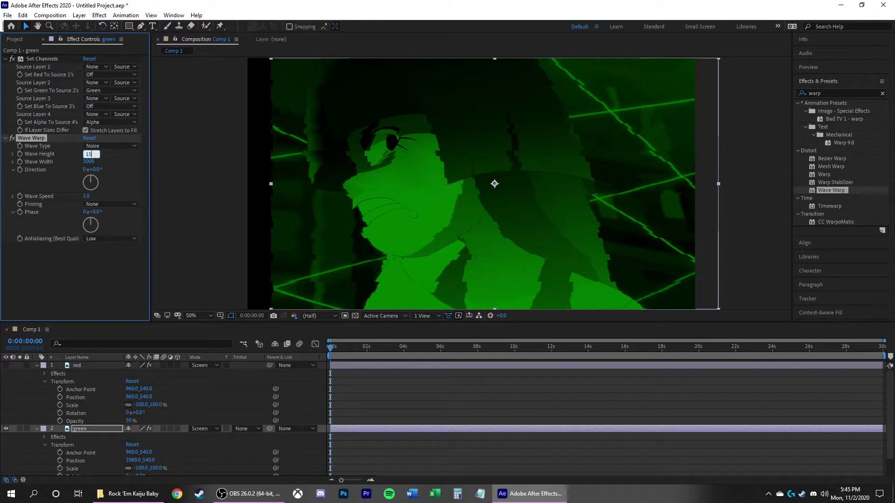
left_click(77, 259)
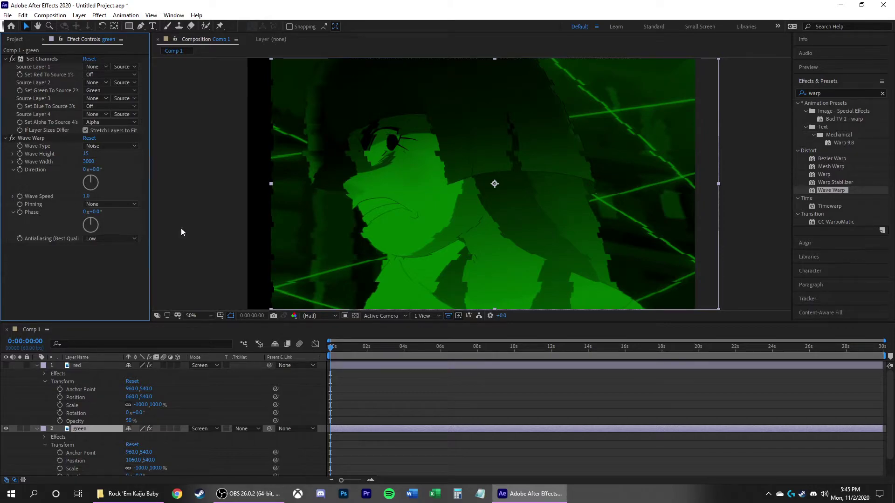
Step: Play back the composition to preview the green layer's noise warp
left_click(320, 350)
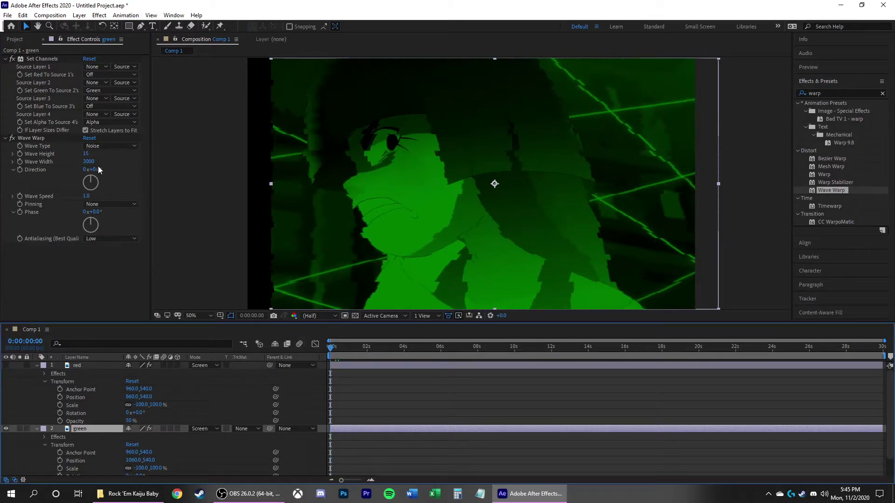
key("space")
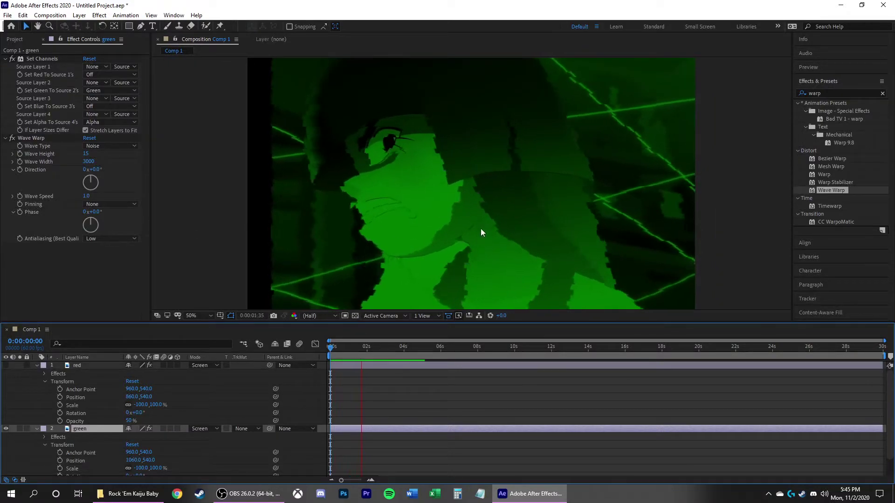
key("space")
Step: Set the green layer's Wave Warp wave speed to 0.01 and preview the animation from the start
left_click(86, 196)
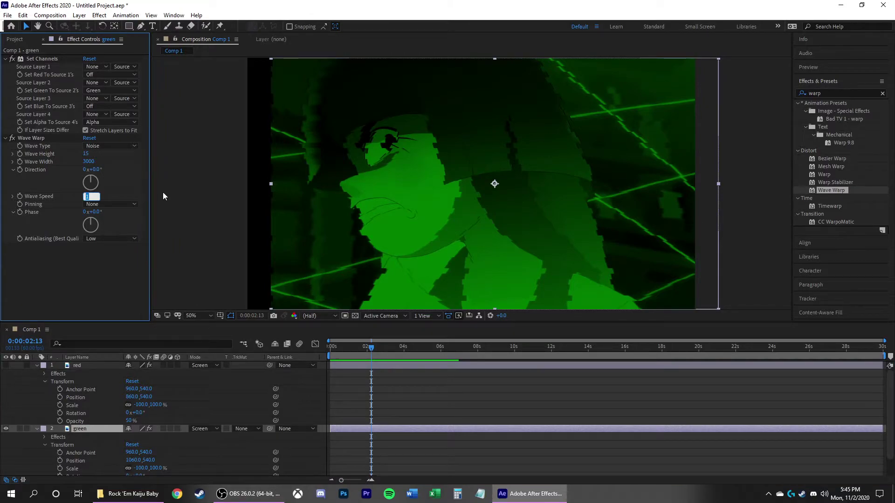
type("0.01")
key("Return")
left_click(373, 349)
key("space")
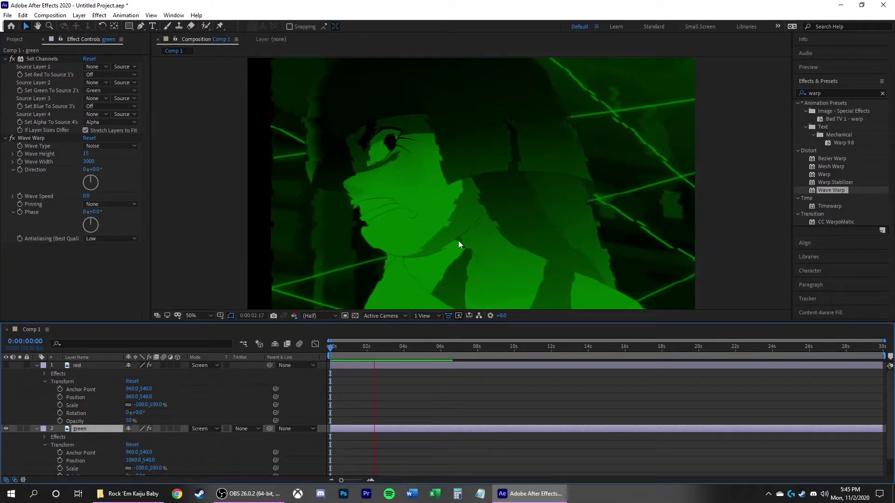
key("space")
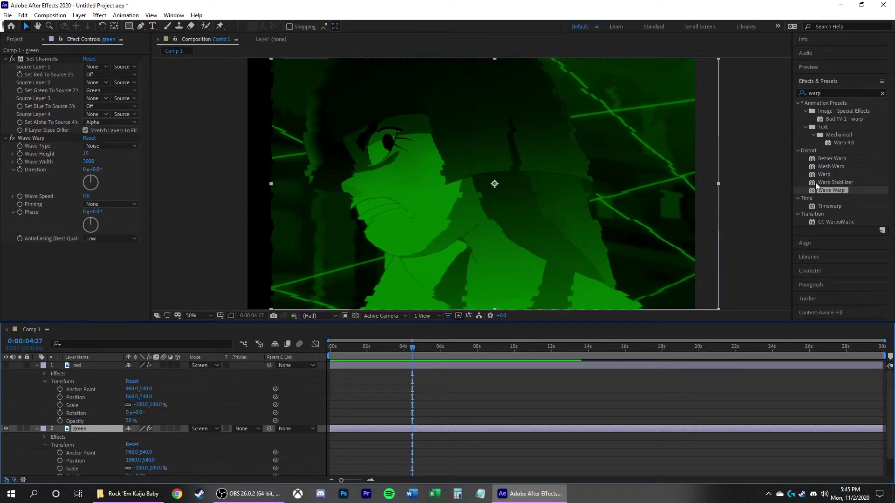
Step: Add a second Wave Warp to the green layer with wave type Noise and wave height 5
left_click_drag(829, 190, 77, 269)
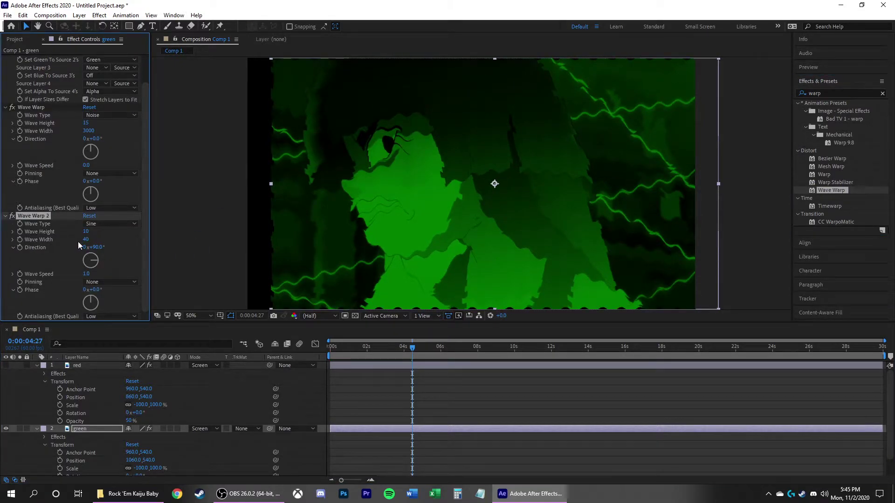
left_click(94, 223)
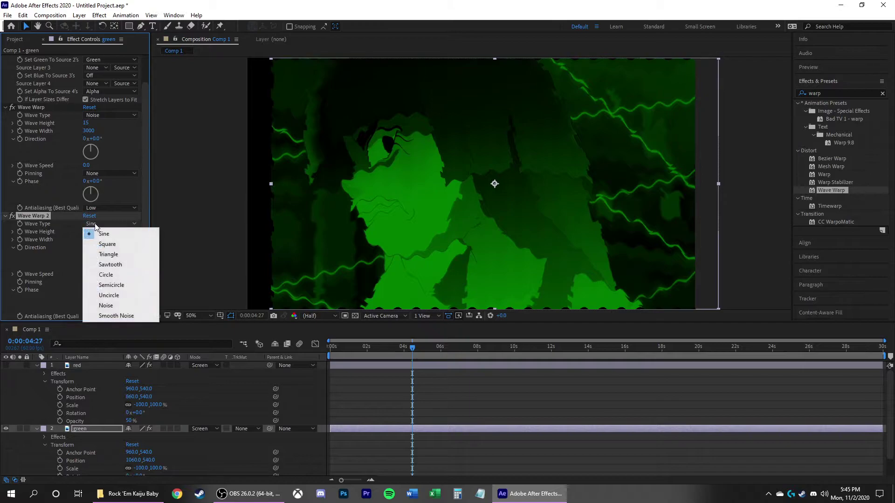
left_click(121, 305)
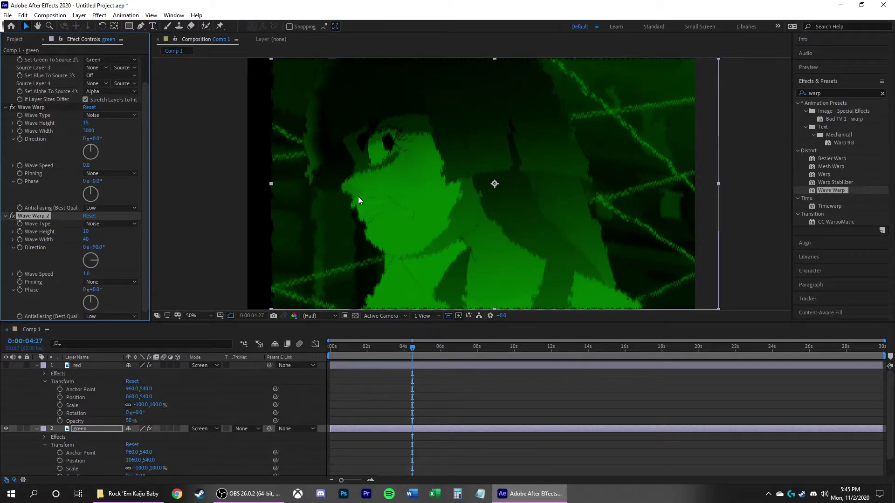
left_click(86, 232)
type("5")
key("Return")
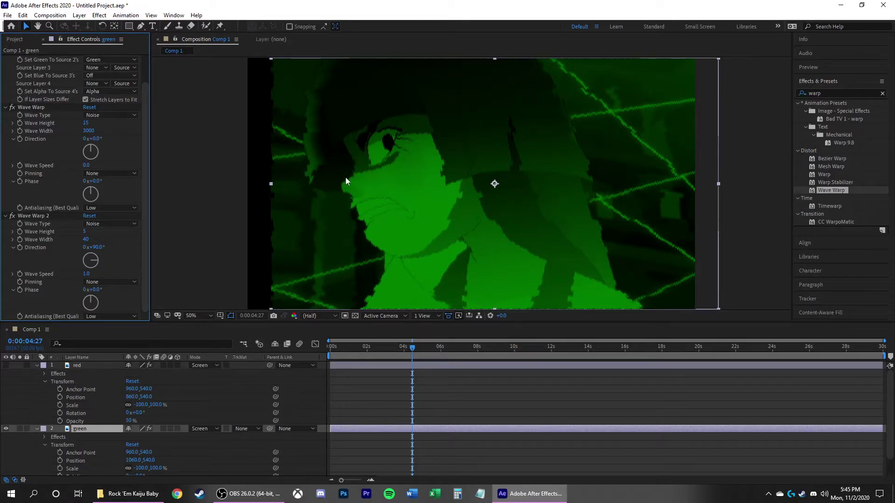
Step: Copy both Wave Warp effects from the green layer and paste them onto the red layer
left_click(36, 215)
left_click(46, 105, "ctrl")
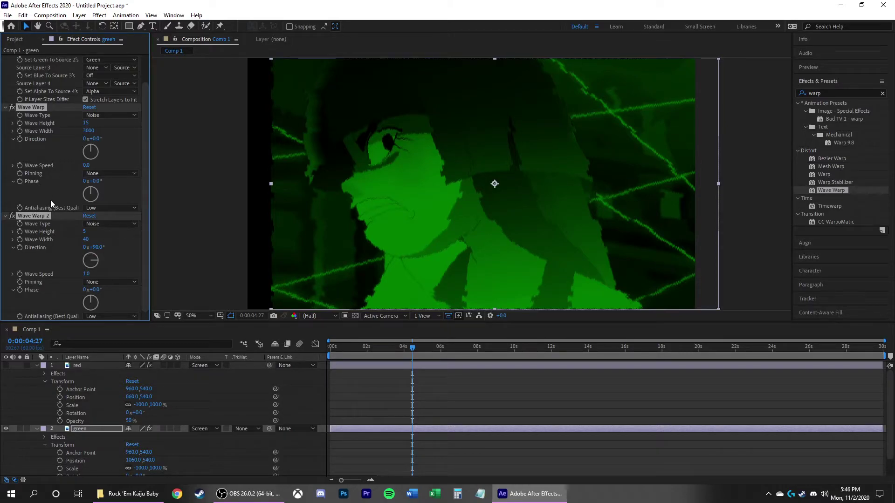
left_click(86, 366)
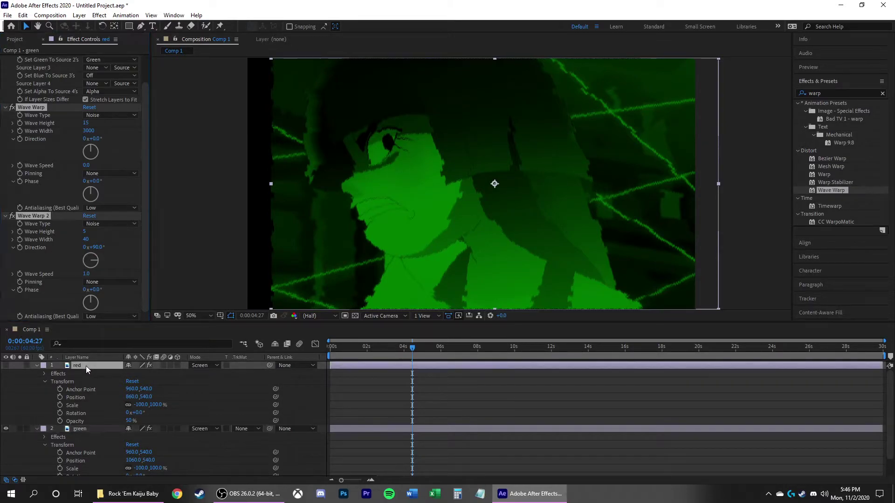
left_click(49, 166)
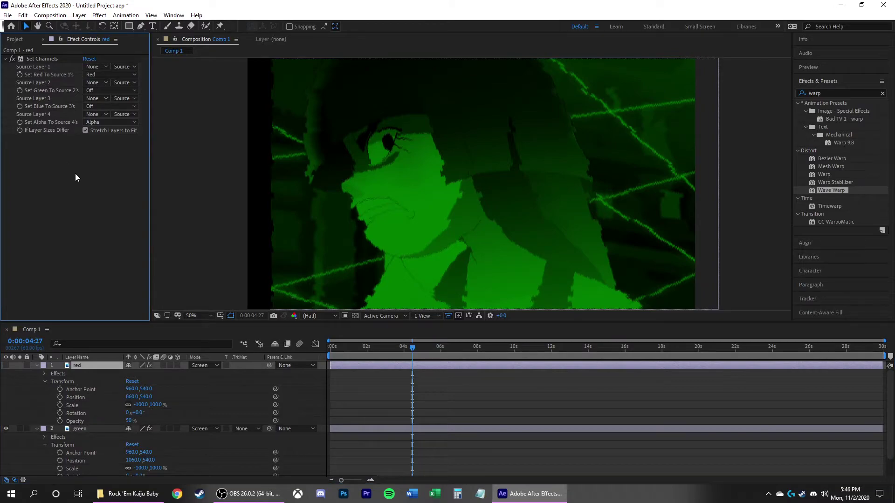
key("ctrl+v")
Step: Paste the two copied Wave Warp effects onto the blue layer
scroll(111, 411, "down", 1)
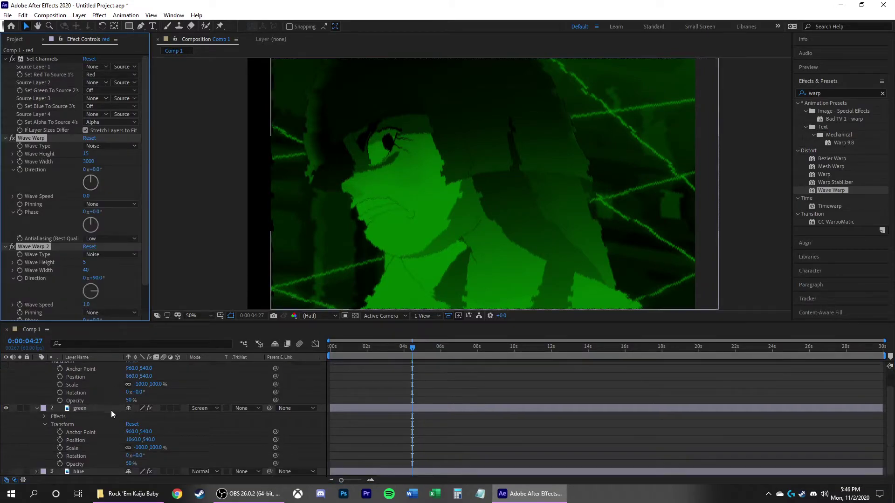
left_click(86, 469)
left_click(86, 212)
key("ctrl+v")
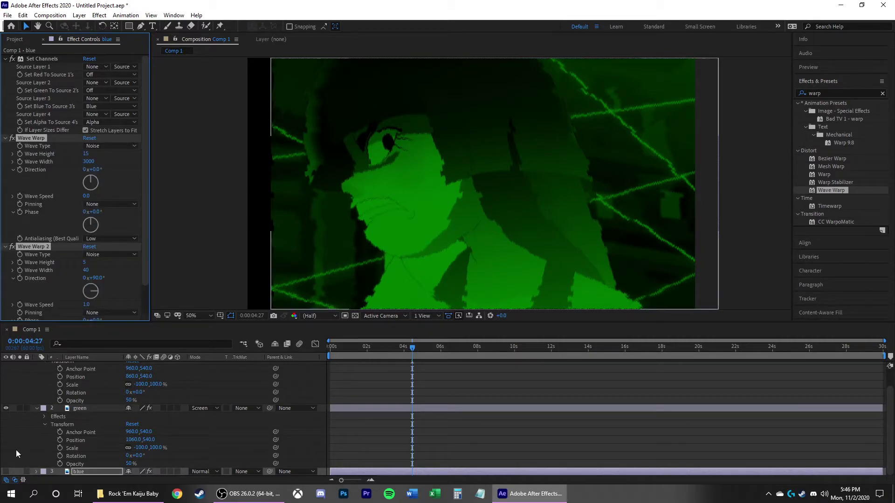
Step: Show the blue and red layers again and preview the combined effect from the start of the composition
left_click(6, 471)
scroll(15, 396, "up", 2)
left_click(6, 366)
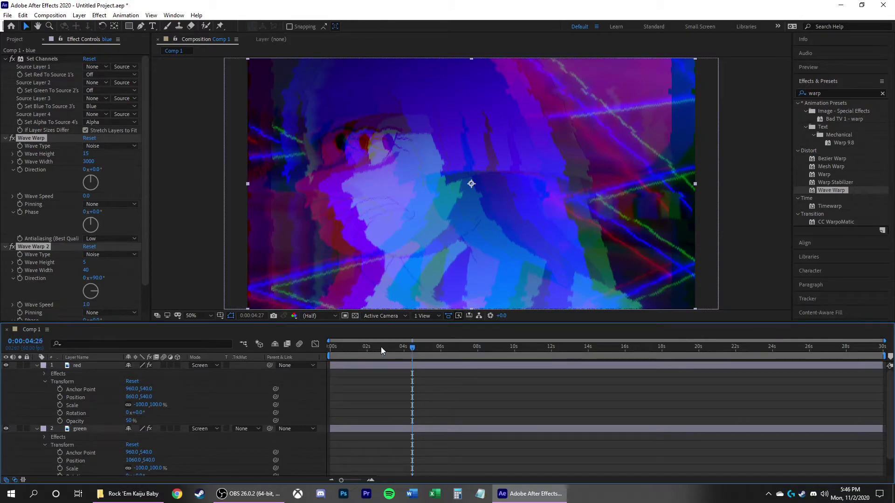
key("Home")
key("space")
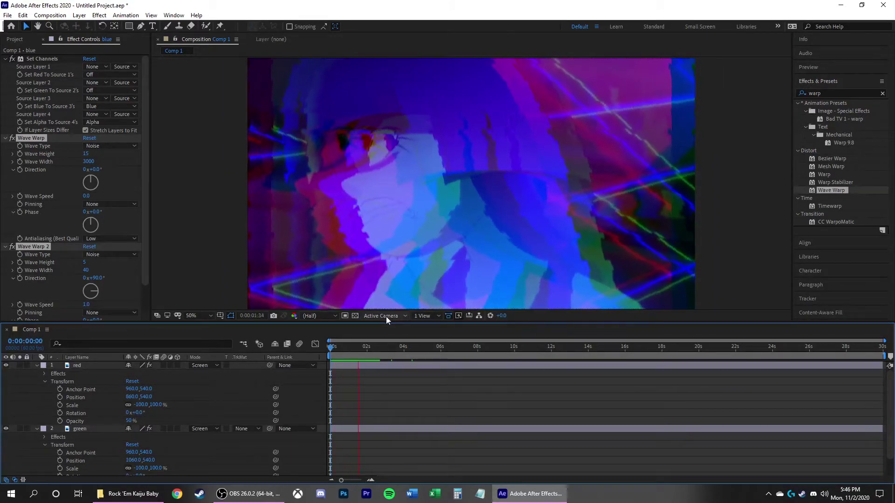
key("space")
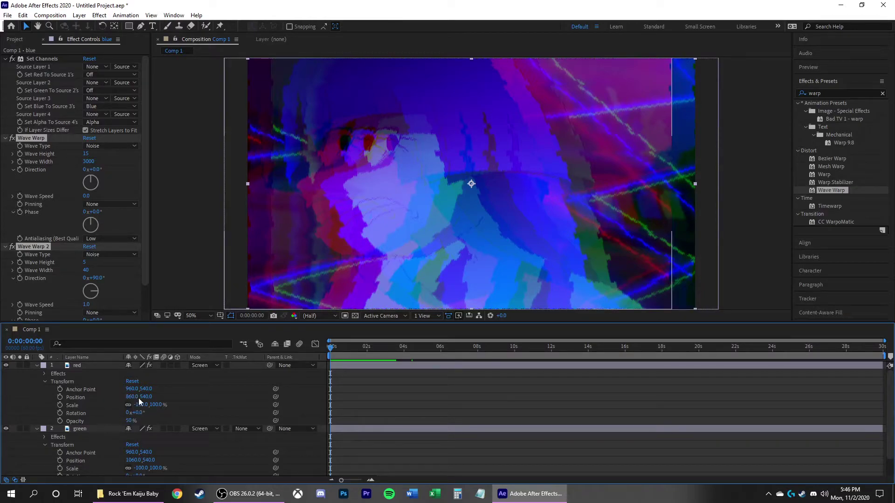
Step: Add the expression wiggle(2,15) to the red layer's Position property
left_click(60, 398, "alt")
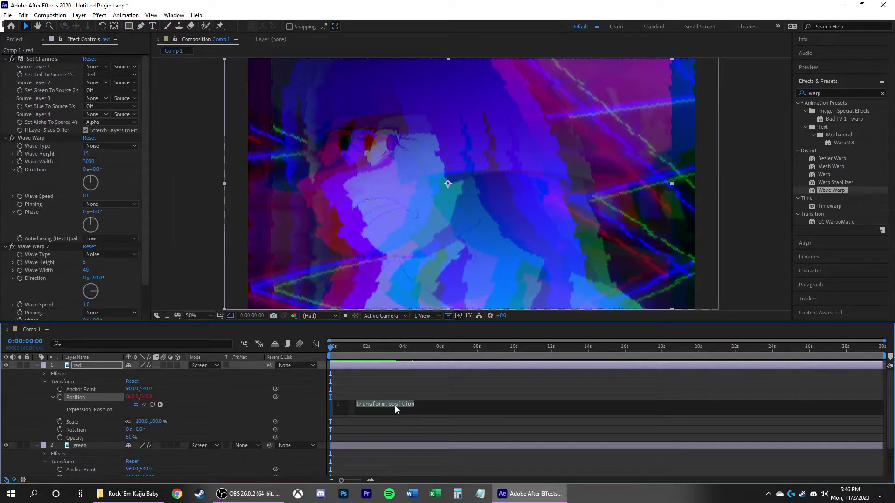
type("wi")
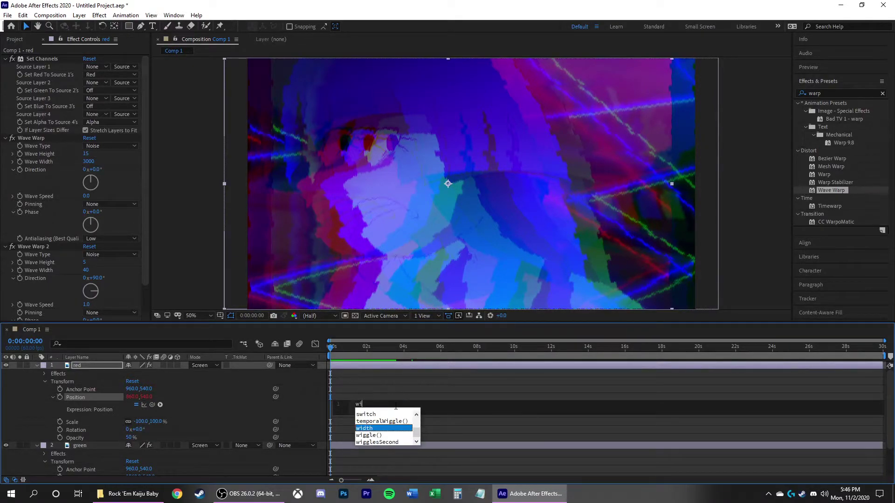
type("ggle(2,15")
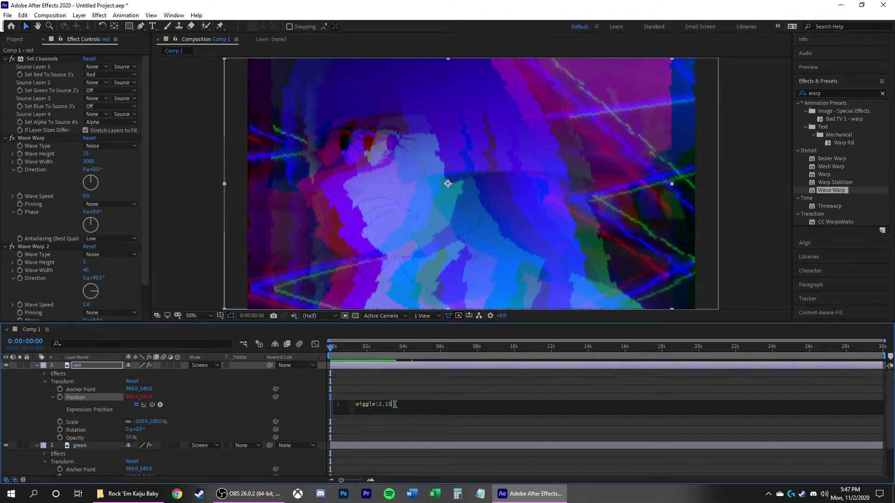
Step: Hide the green and blue layers and play back the red layer's wiggle on its own
left_click(6, 446)
scroll(26, 417, "down", 2)
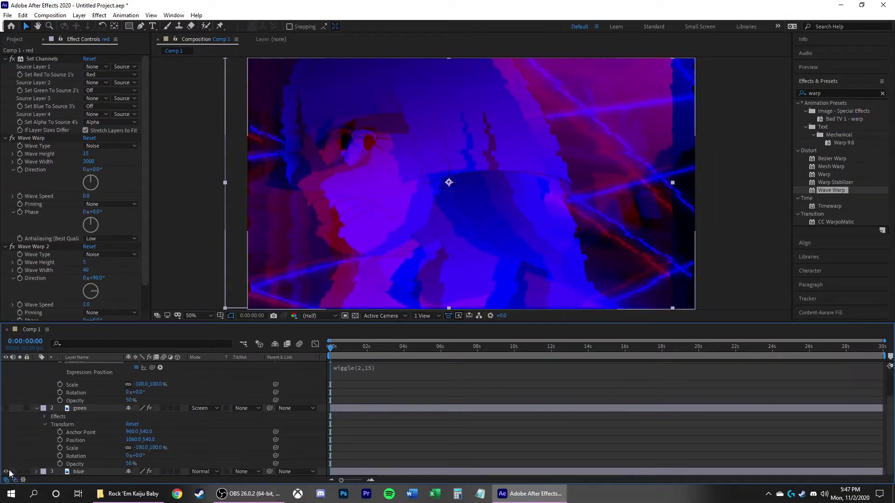
left_click(7, 472)
key("space")
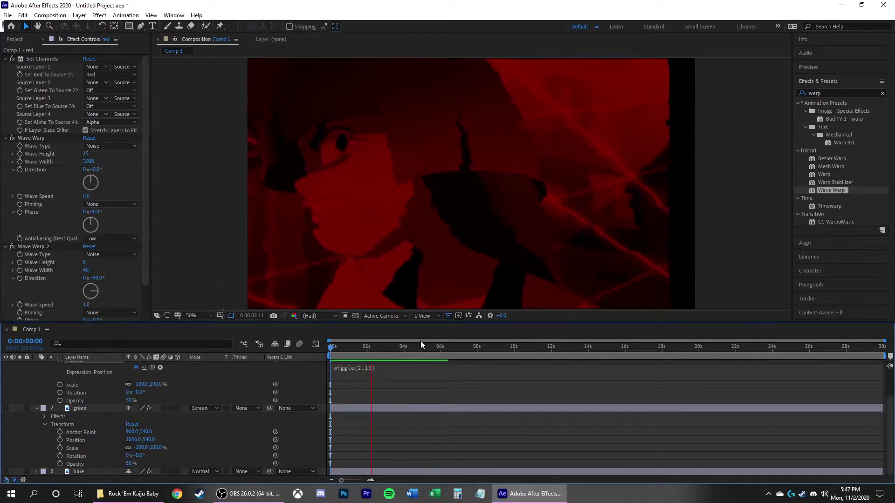
Step: Change the red layer's Position expression to wiggle(2,10) and play back the result
left_click(360, 369)
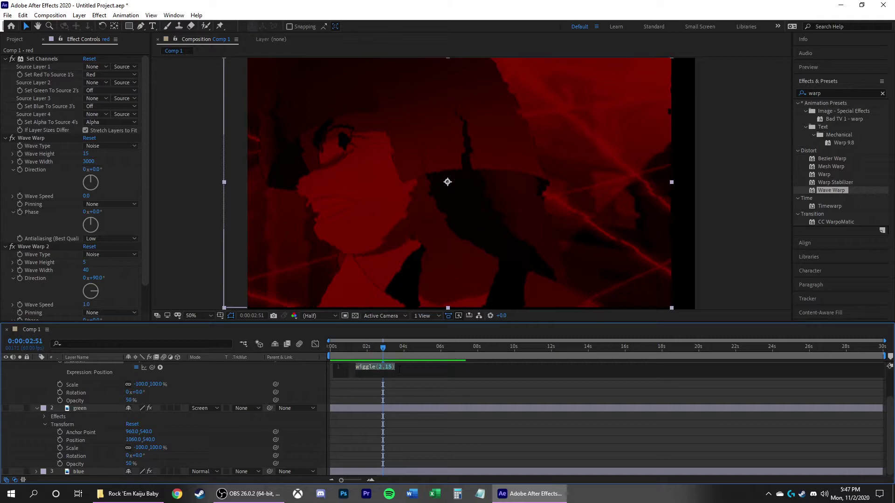
key("space")
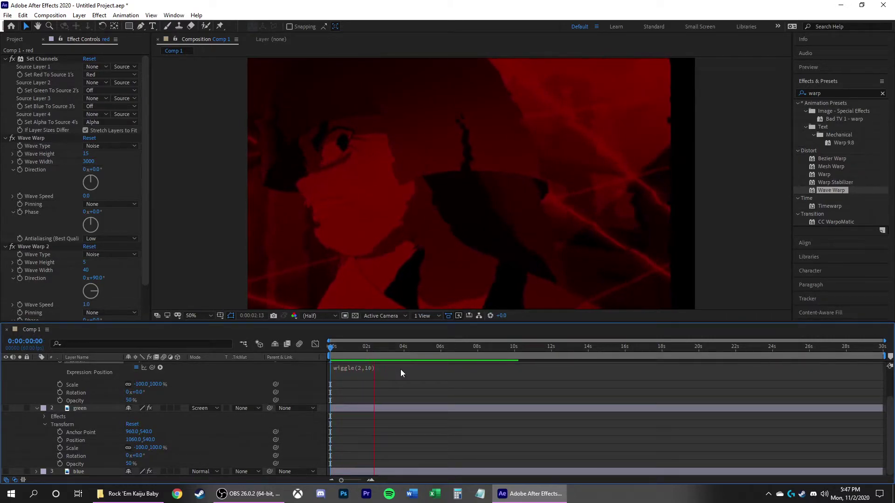
key("space")
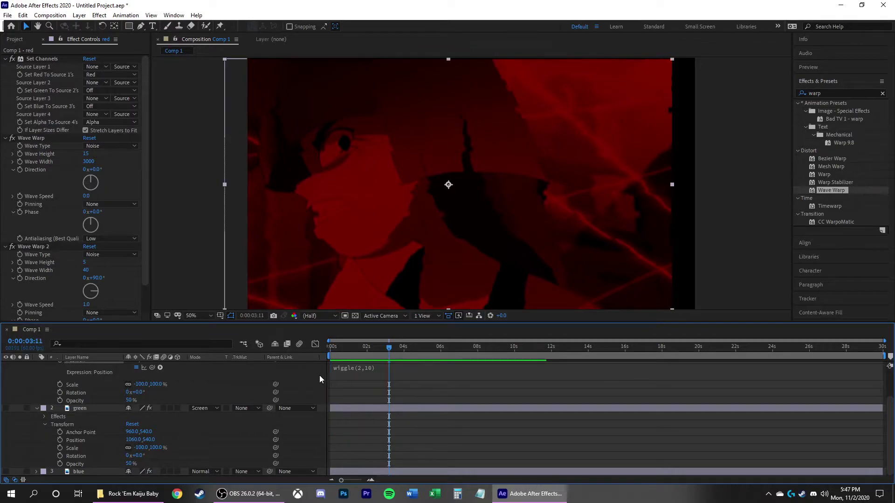
Step: Copy the red layer's wiggle(2,10) expression and apply it to the green layer's Position property
left_click(349, 369)
key("ctrl+c")
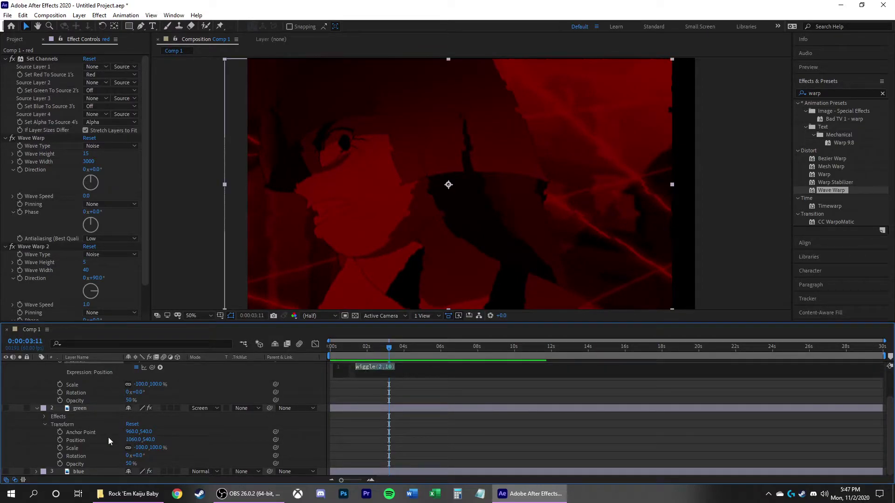
left_click(59, 440, "alt")
key("ctrl+v")
scroll(317, 437, "down", 2)
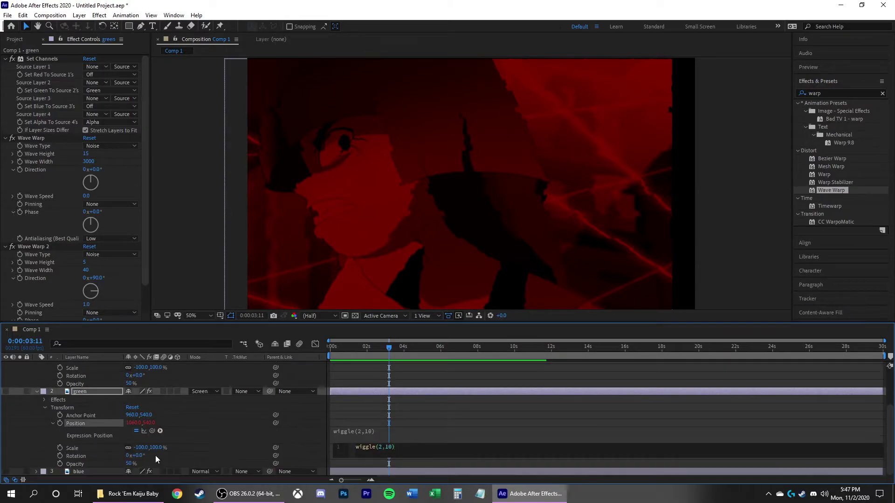
Step: Expand the blue layer's transform properties and add the expression wiggle(2,10) to its Position
left_click(36, 472)
left_click(36, 472)
scroll(44, 448, "down", 4)
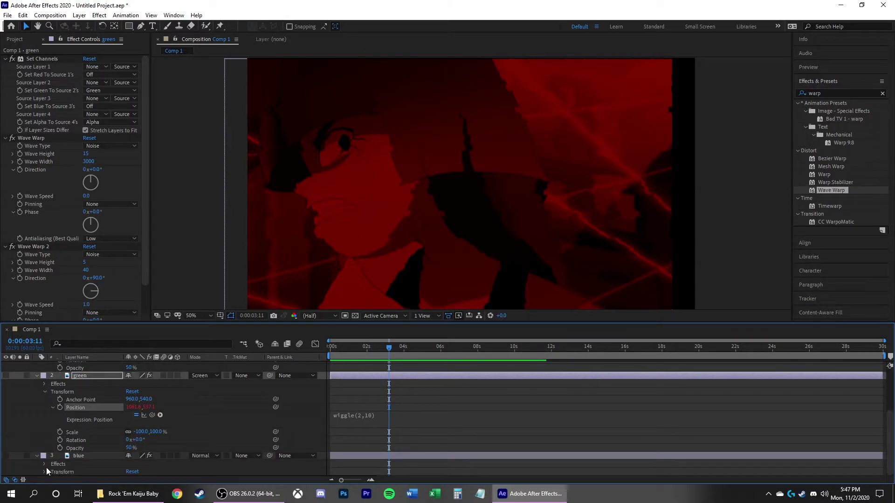
left_click(60, 448, "alt")
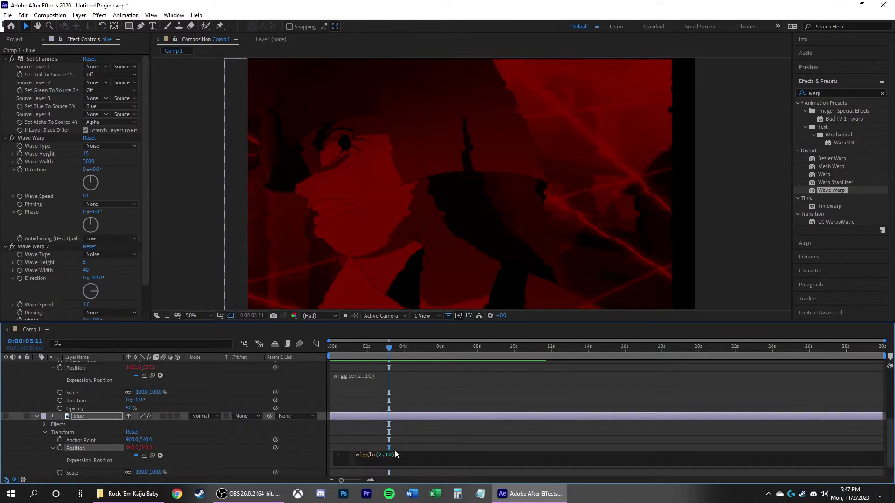
Step: Show the blue and green layers again and preview the combined wiggle from the start of the composition
left_click(25, 388)
scroll(23, 387, "up", 8)
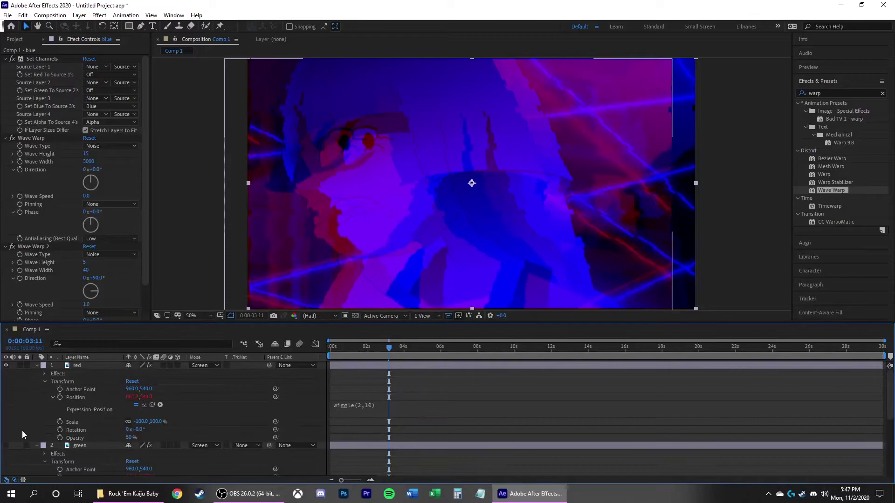
left_click(6, 445)
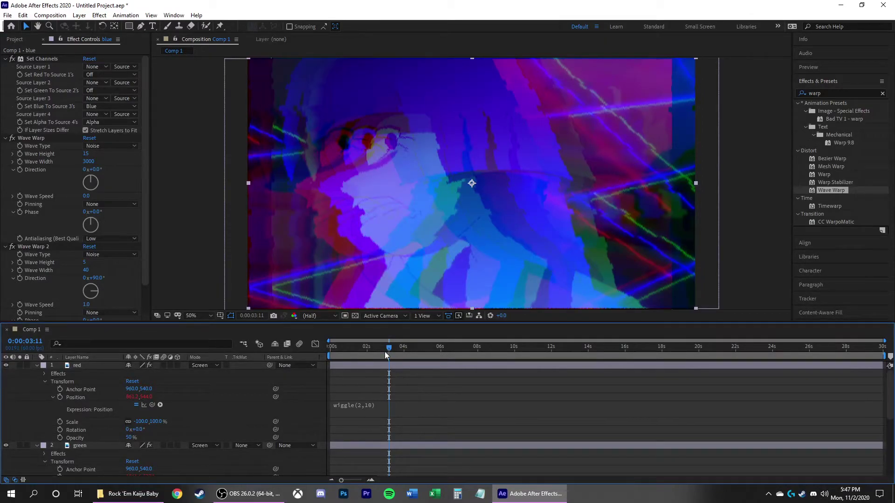
left_click_drag(385, 356, 294, 357)
key("space")
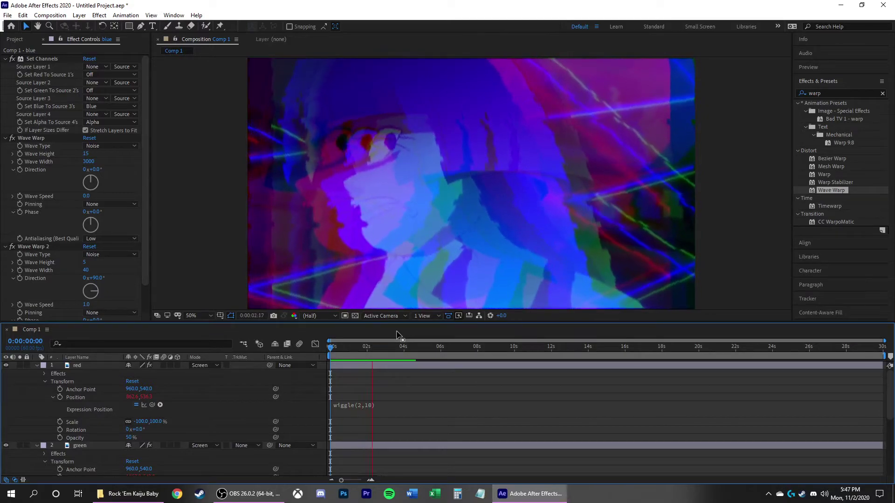
key("space")
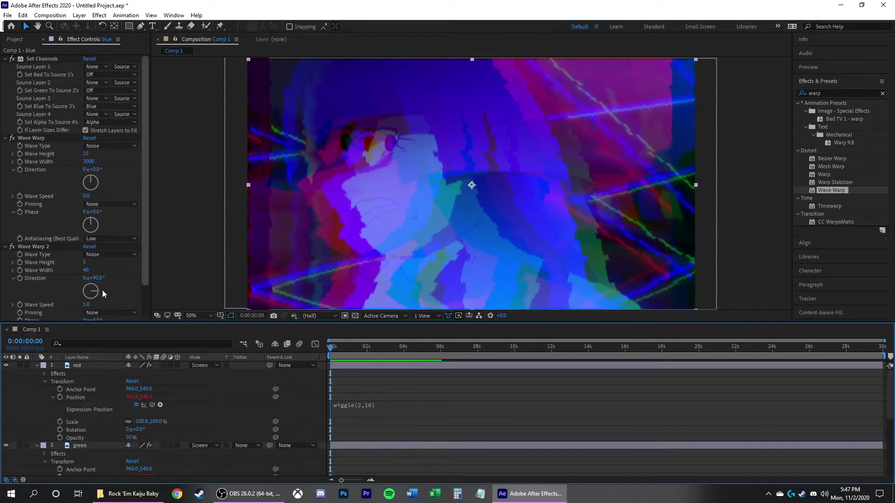
Step: Collapse the red, green and blue layers' properties and deselect all layers
left_click(36, 365)
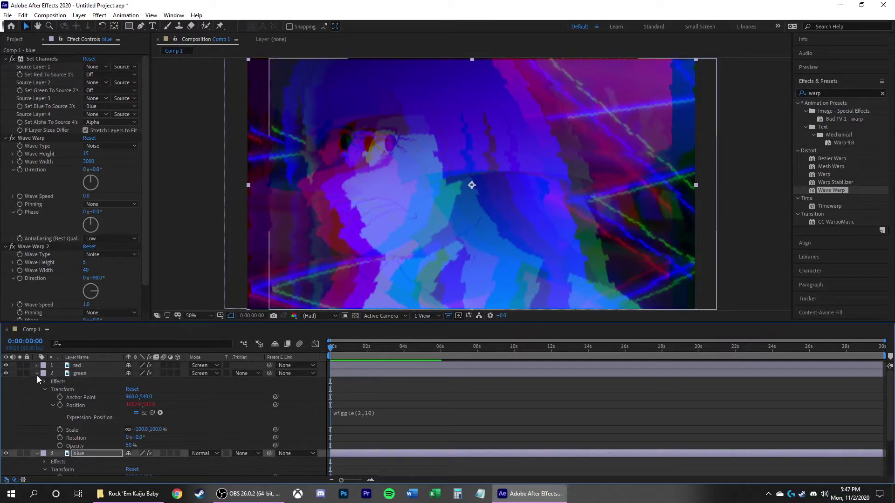
left_click(36, 374)
left_click(36, 381)
left_click(131, 418)
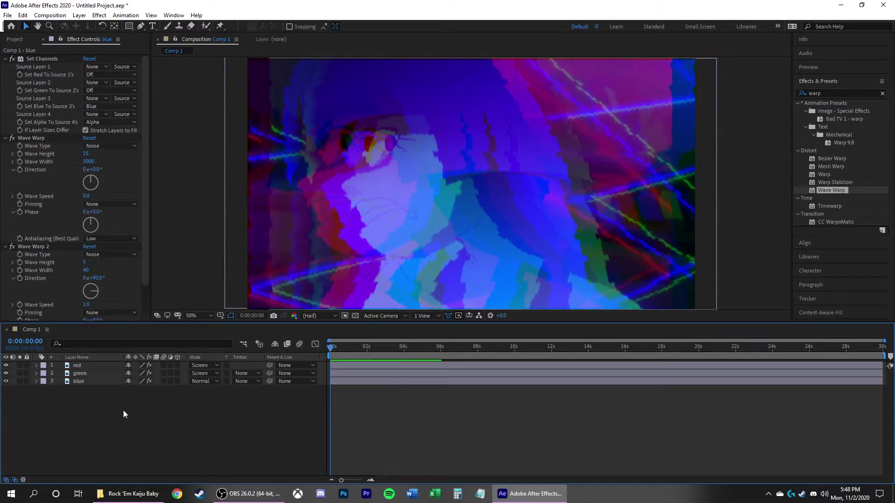
Step: On a new shape layer, draw three full-width red rectangles: across the image's top, its bottom edge and a thin bar below the middle
left_click(129, 26)
mouse_move(238, 107)
left_mouse_down()
mouse_move(605, 49)
mouse_move(711, 49)
left_mouse_up()
left_click_drag(708, 275, 210, 320)
left_click_drag(240, 215, 704, 236)
Step: Zoom the timeline to single frames, split the shape layer at frame 6 and delete the part after it
left_click(361, 481)
left_click(361, 481)
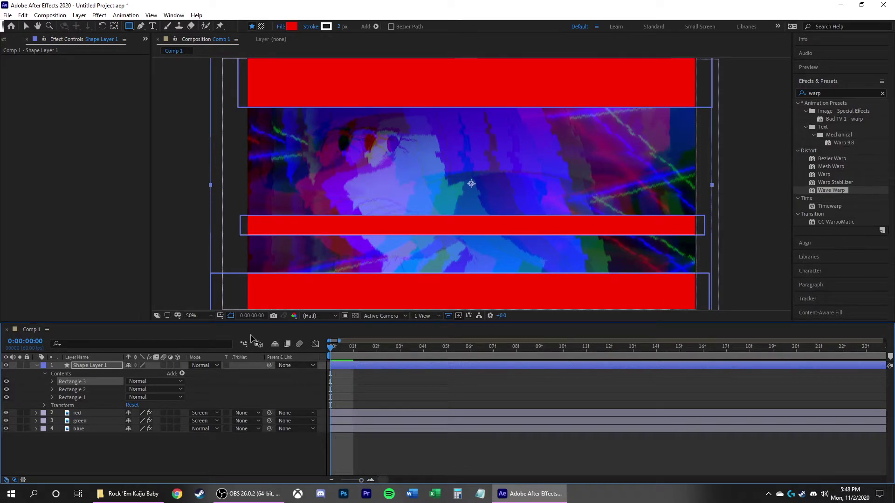
left_click_drag(329, 349, 469, 349)
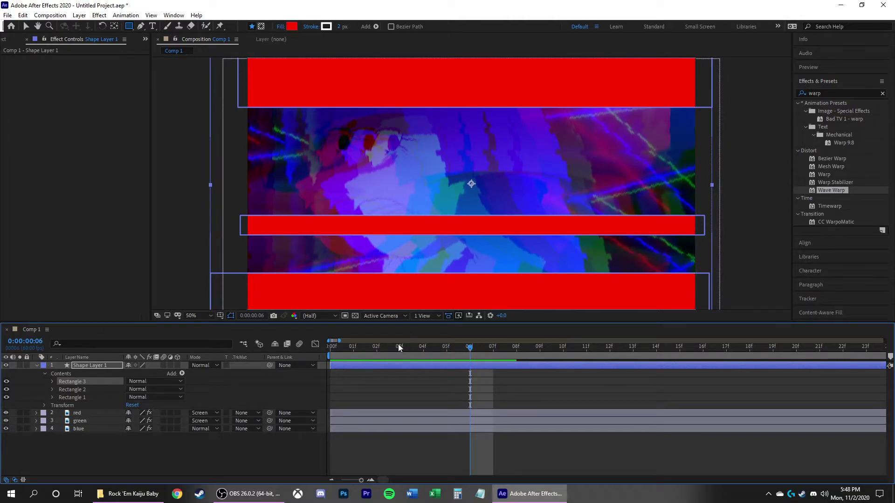
key("ctrl+shift+d")
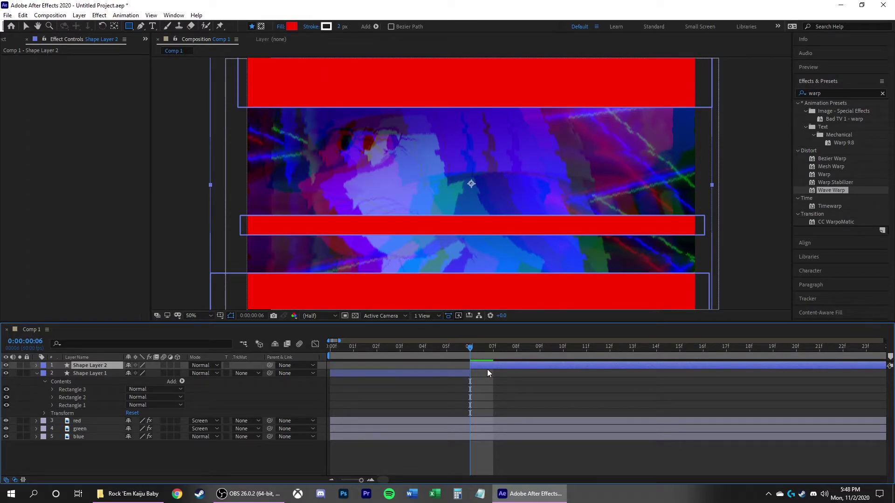
key("Delete")
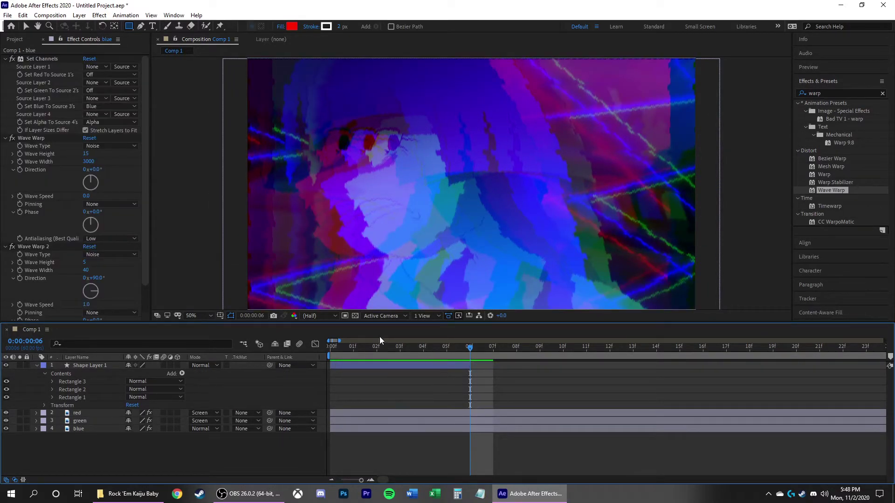
Step: Draw a second shape layer with a full-width bar near the image's top, a short central bar and a larger block at lower left
left_click_drag(243, 85, 711, 116)
mouse_move(625, 173)
left_mouse_down()
mouse_move(365, 201)
mouse_move(420, 201)
left_mouse_up()
left_click_drag(263, 256, 498, 323)
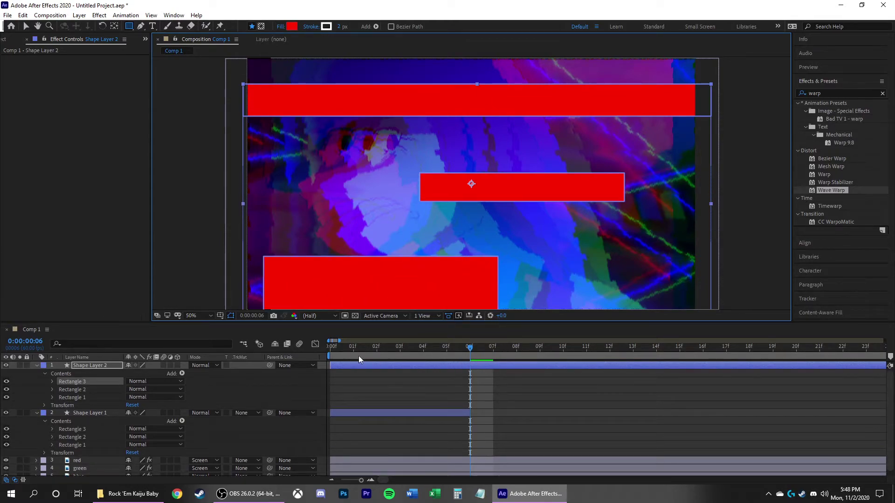
Step: Trim the second shape layer so that it runs only from frame 6 to frame 12
left_click_drag(332, 365, 610, 350)
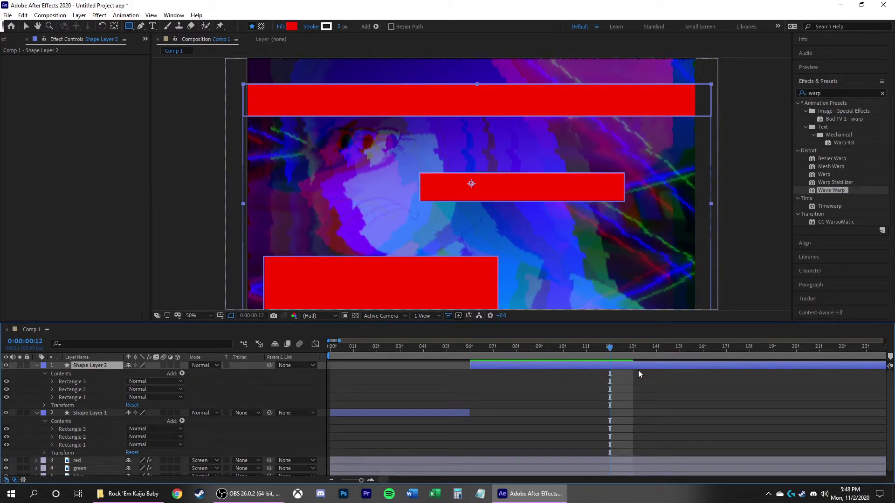
key("ctrl+shift+d")
key("Delete")
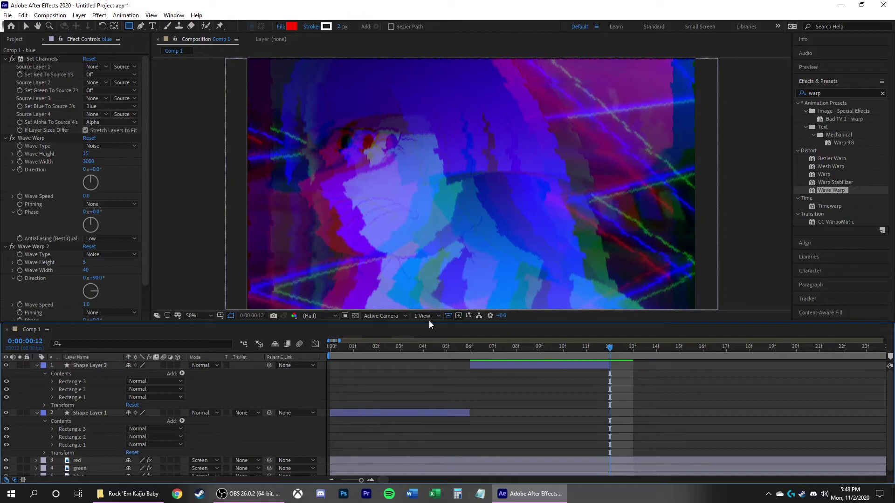
Step: Draw a third shape layer with two thin full-width bars, a thick bar along the image's bottom and a small rectangle at upper right
left_click_drag(236, 122, 723, 142)
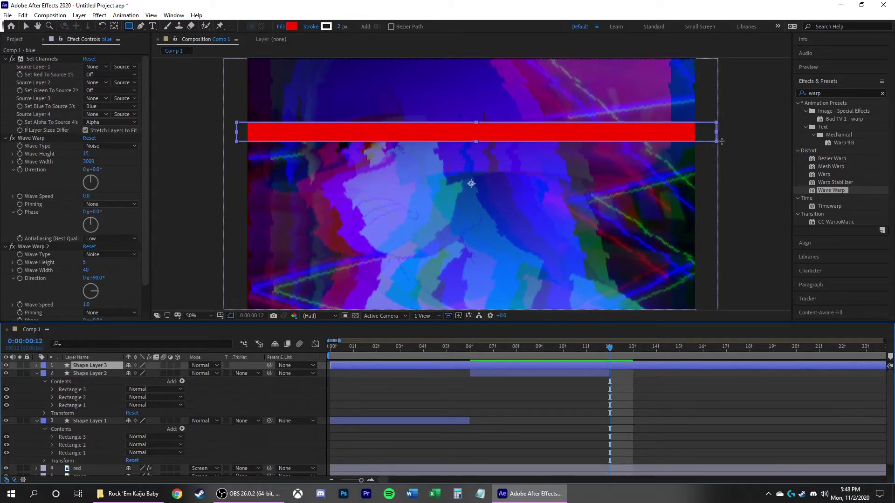
mouse_move(705, 229)
left_mouse_down()
mouse_move(211, 254)
mouse_move(224, 244)
mouse_move(559, 304)
mouse_move(728, 315)
left_mouse_up()
left_click_drag(662, 76, 565, 94)
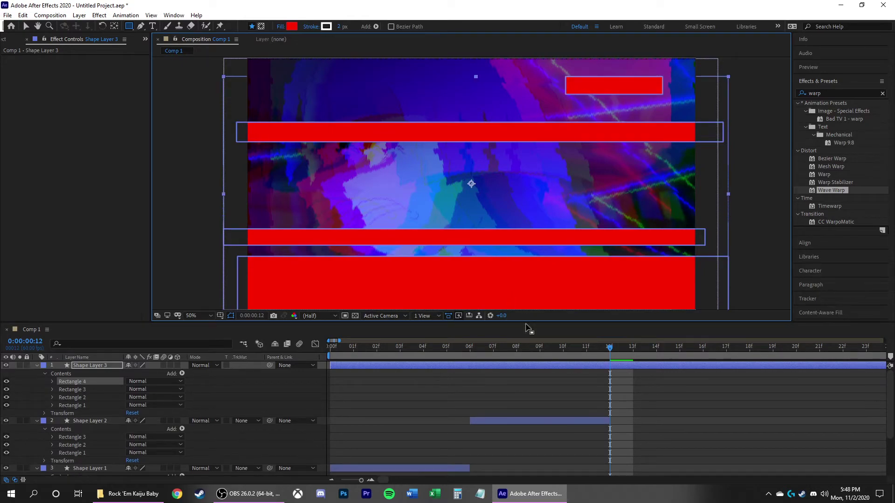
Step: Trim the third shape layer so that it runs only from frame 12 to frame 18
left_click_drag(331, 365, 602, 366)
left_click_drag(725, 350, 745, 351)
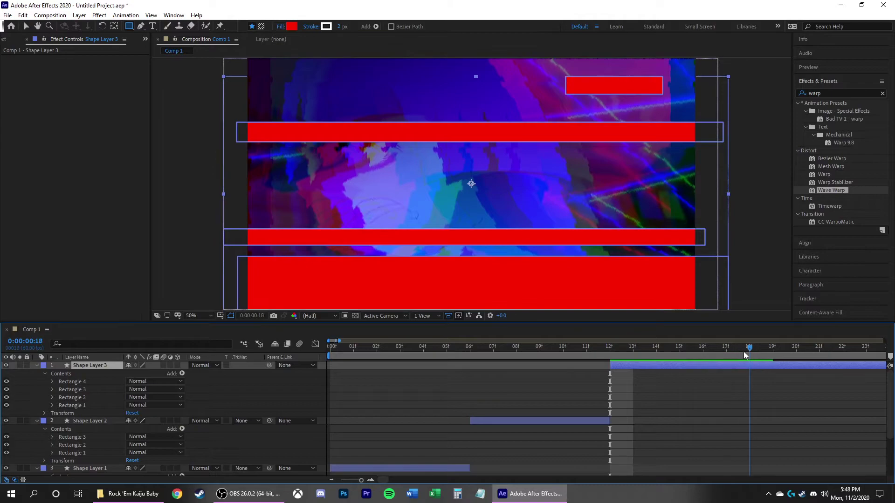
key("ctrl+shift+d")
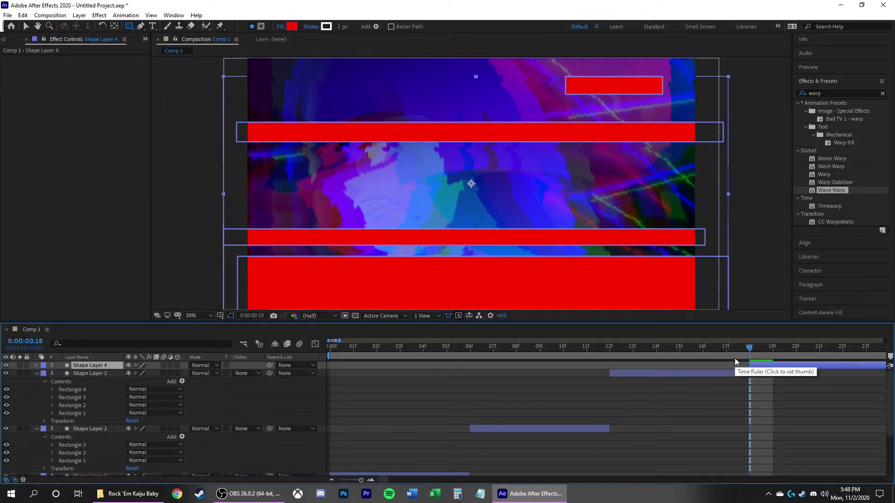
key("Delete")
Step: At frame 18, draw a fourth shape layer with six separate rectangles of varied sizes scattered across the image
scroll(468, 478, "right", 5)
left_click_drag(262, 189, 409, 229)
left_click_drag(663, 74, 597, 117)
mouse_move(397, 88)
left_mouse_down()
mouse_move(583, 134)
mouse_move(566, 119)
left_mouse_up()
left_click_drag(636, 274, 479, 267)
left_click_drag(482, 170, 638, 184)
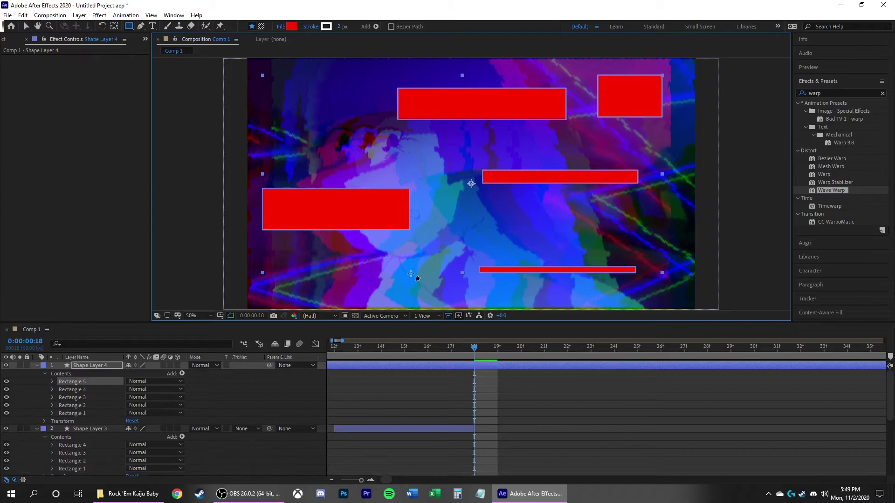
left_click_drag(292, 141, 343, 144)
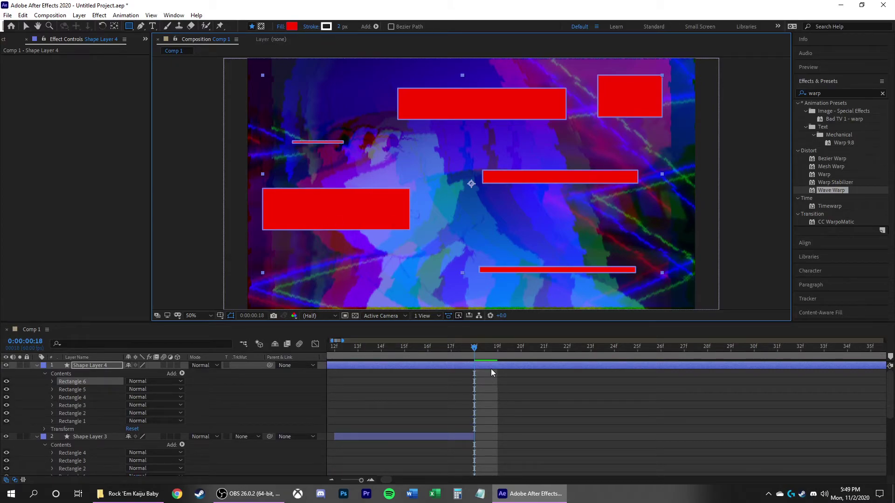
Step: Trim the fourth shape layer so that it runs only from frame 18 to frame 24
scroll(476, 478, "left", 5)
left_click_drag(331, 365, 748, 365)
scroll(603, 480, "right", 4)
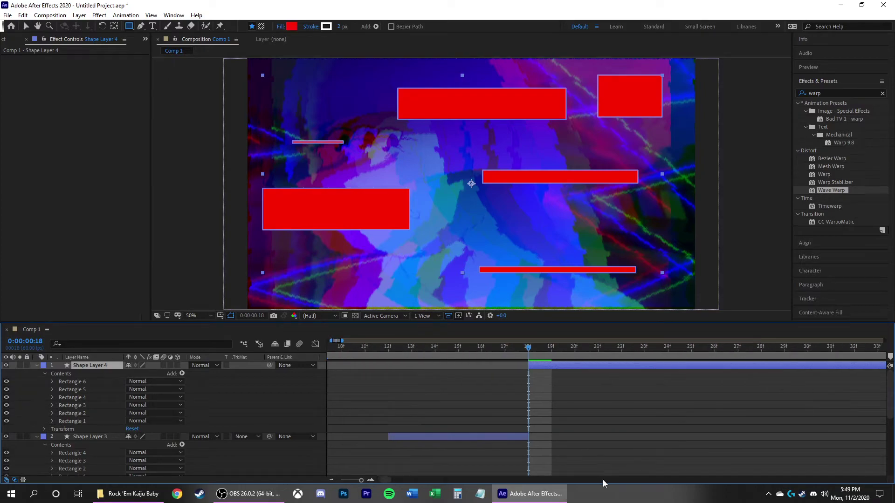
scroll(603, 480, "right", 1)
left_click_drag(474, 348, 613, 354)
key("alt+bracketright")
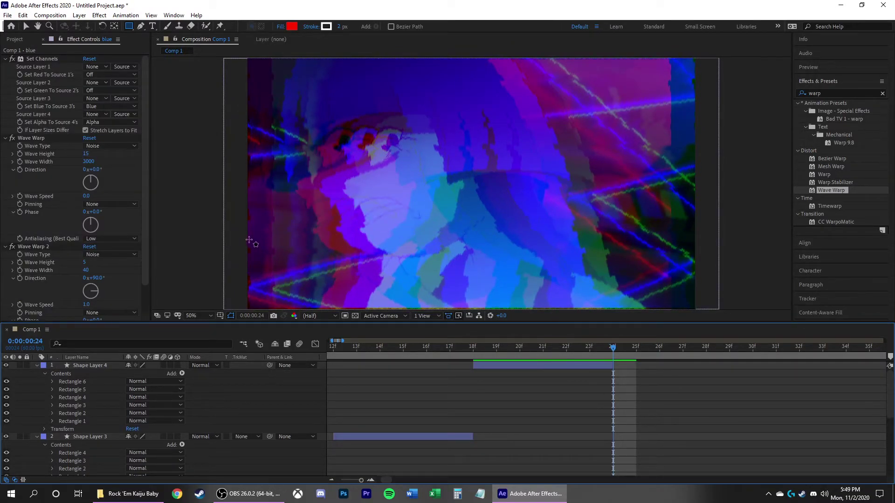
Step: At frame 24, draw a fifth shape layer with a thick full-width bar along the image's bottom and three thinner full-width bars above it
mouse_move(239, 243)
left_mouse_down()
mouse_move(718, 299)
mouse_move(715, 320)
left_mouse_up()
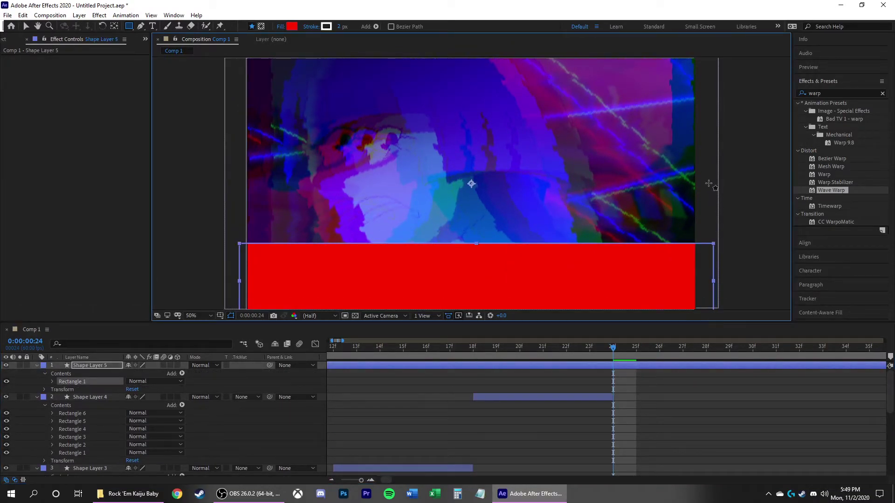
left_click_drag(702, 103, 240, 120)
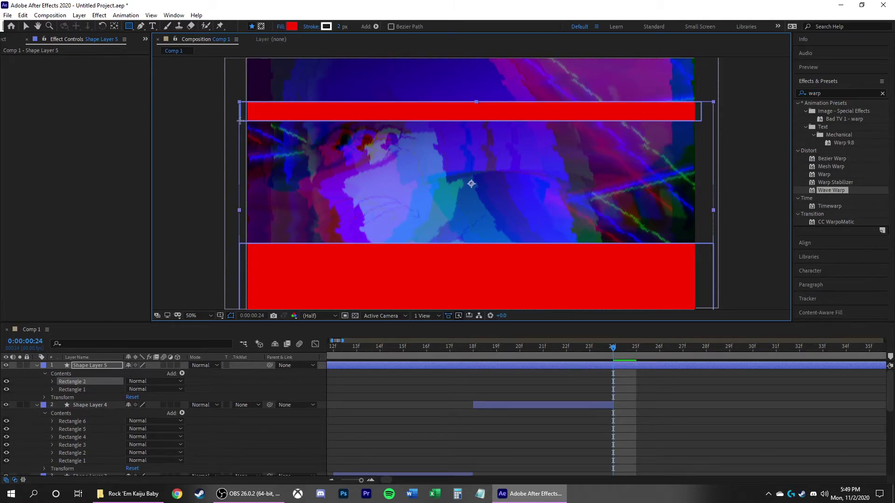
left_click_drag(240, 89, 709, 61)
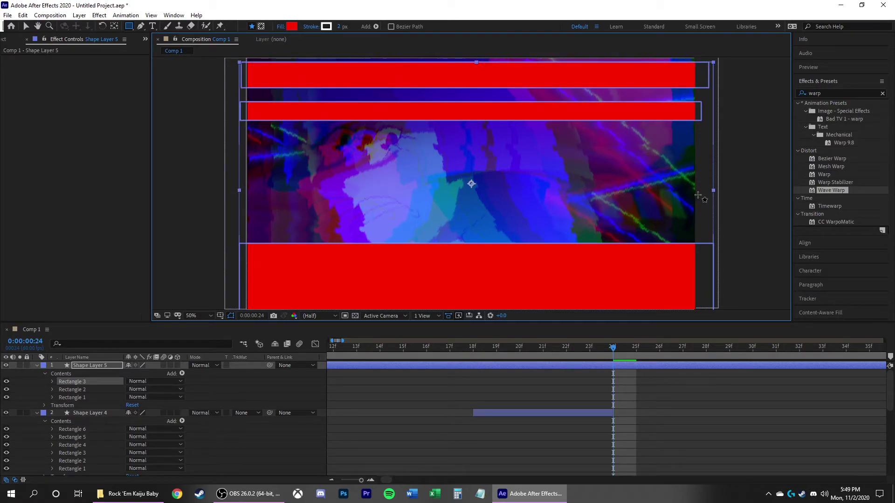
mouse_move(707, 172)
left_mouse_down()
mouse_move(544, 186)
mouse_move(240, 187)
left_mouse_up()
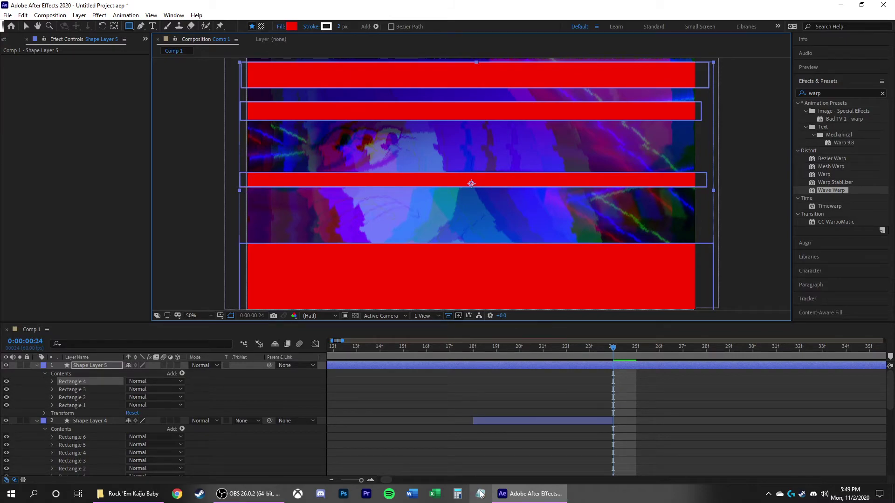
Step: Trim the fifth shape layer so that it runs only from frame 24 to frame 30
scroll(491, 480, "up", 3)
left_click_drag(331, 366, 794, 370)
scroll(661, 480, "down", 5)
left_click_drag(567, 366, 756, 353)
key("ctrl+shift+d")
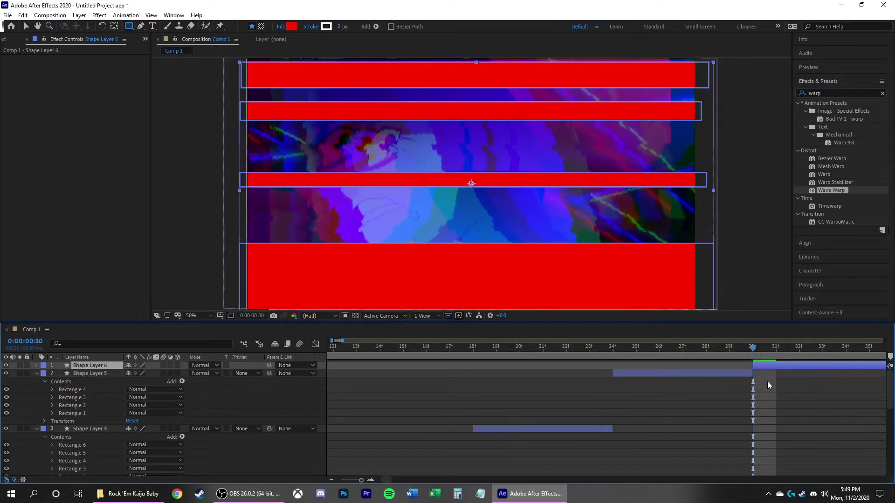
key("Delete")
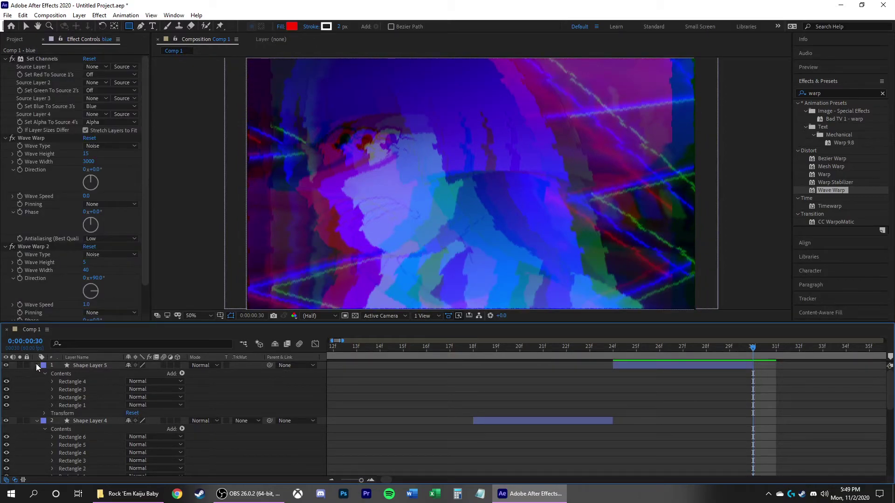
Step: Collapse the expanded properties of all five shape layers in the timeline
left_click(37, 366)
left_click(37, 374)
left_click(38, 381)
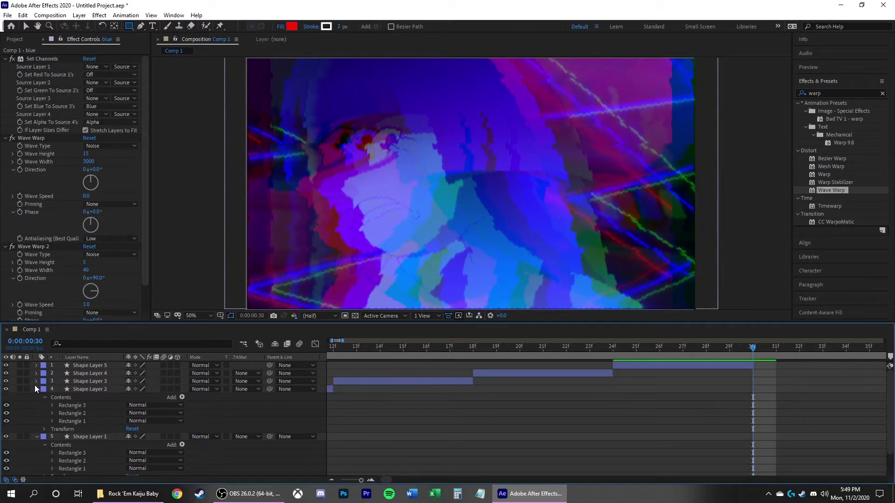
left_click(37, 389)
left_click(38, 397)
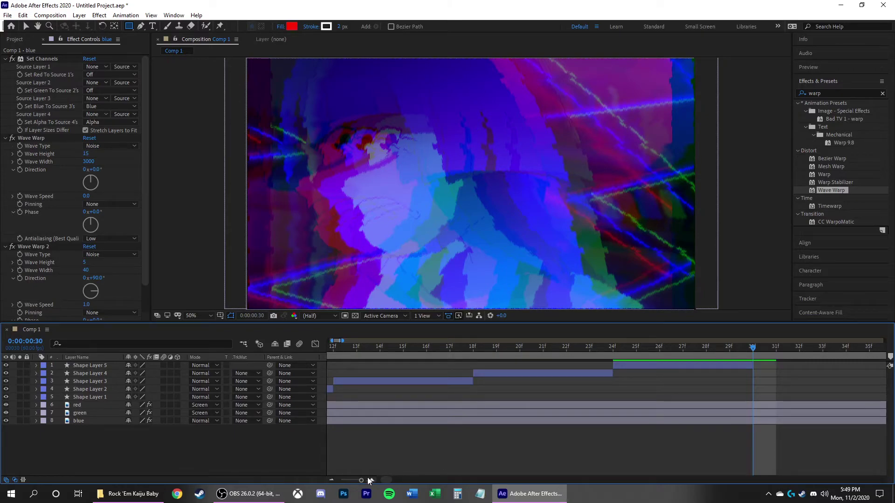
Step: Duplicate the five shape layers, stack the copies above the originals, and shift them to start at frame 30
left_click(334, 478)
left_click(334, 478)
left_click(334, 478)
left_click(334, 478)
left_click(335, 478)
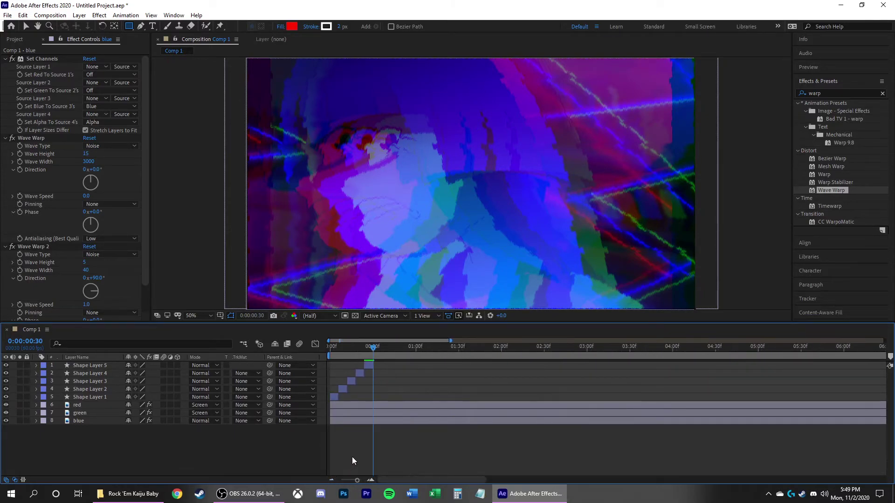
left_click(99, 397)
left_click(99, 366, "shift")
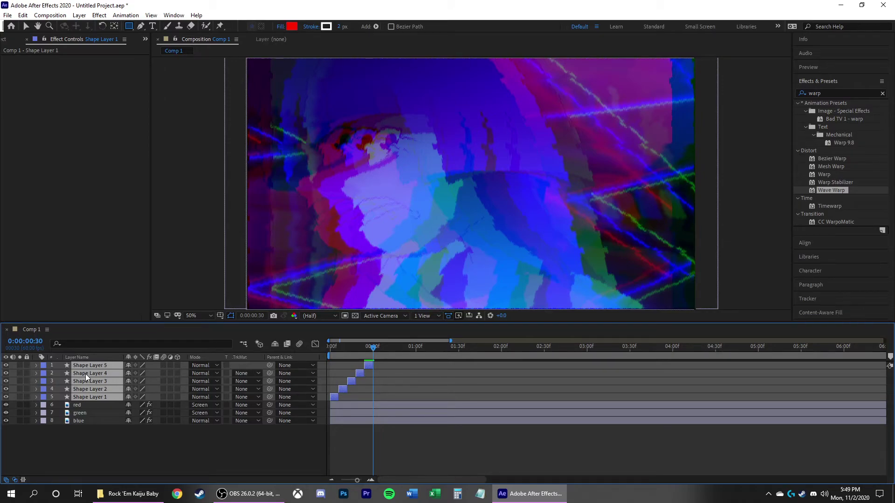
key("ctrl+d")
left_click_drag(114, 434, 108, 376)
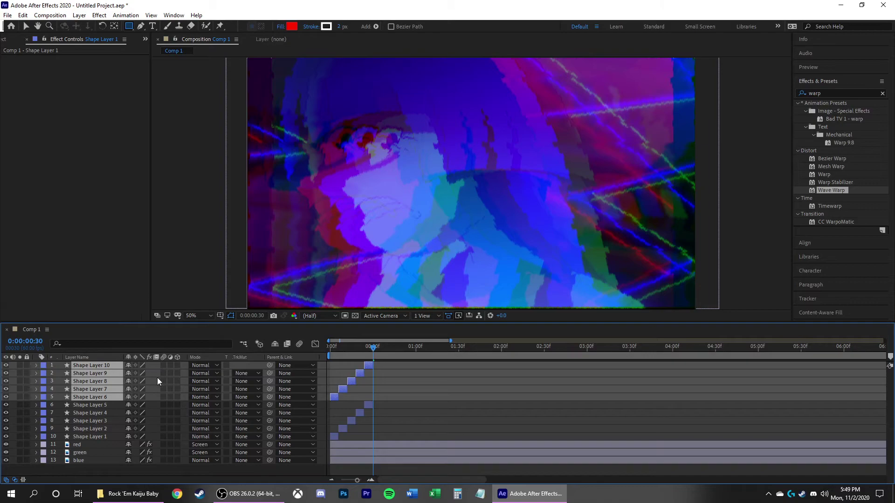
left_click_drag(337, 395, 379, 401)
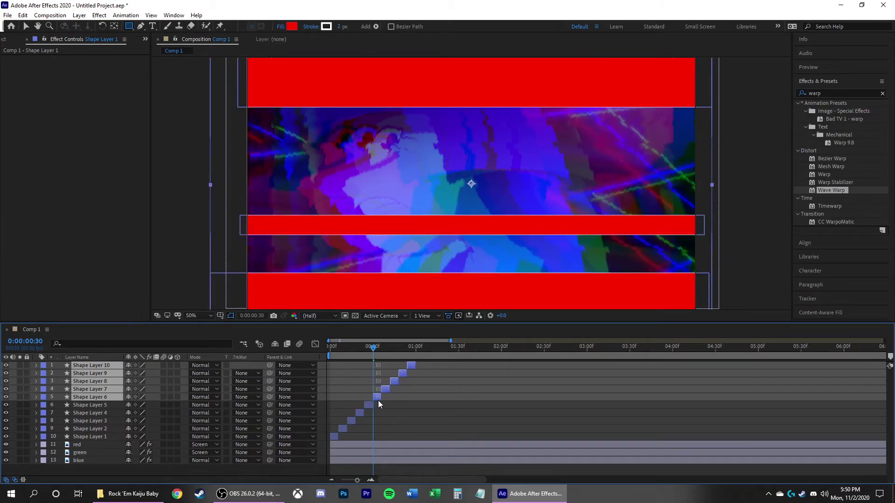
Step: Duplicate all ten shape layers, stack the copies on top, and shift them to start at the one-second mark
left_click(99, 437, "shift")
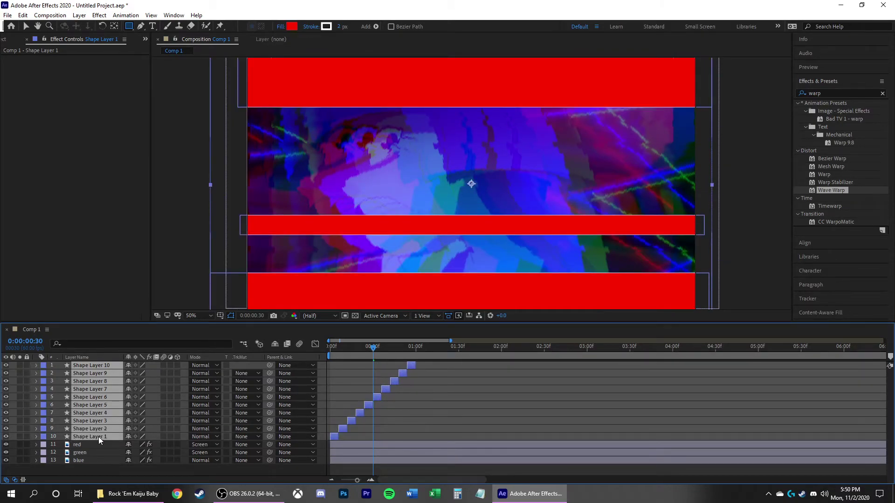
key("ctrl+d")
left_click_drag(116, 412, 113, 370)
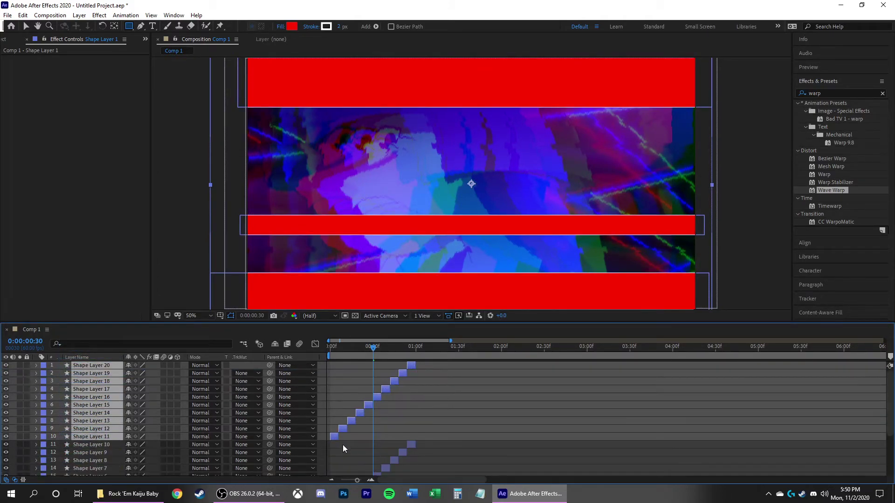
left_click_drag(335, 437, 418, 440)
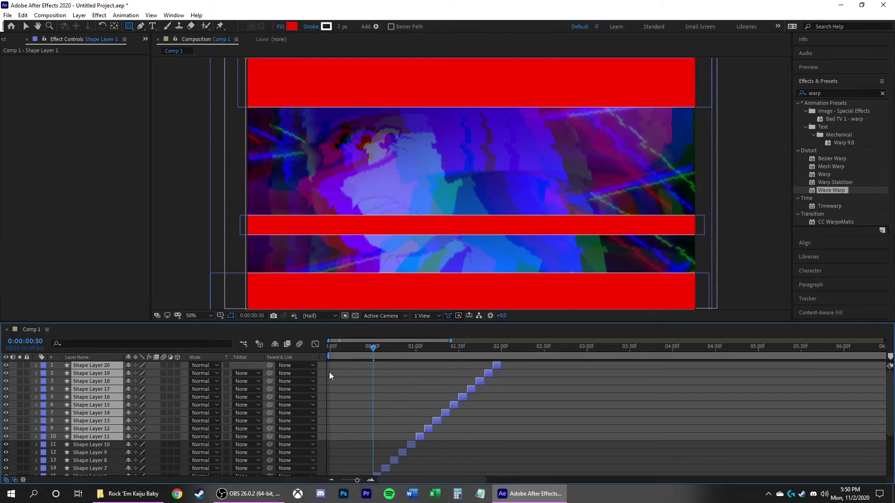
Step: Duplicate all twenty shape layers, stack the copies on top, and shift them to start where the existing sequence ends, around two seconds
scroll(108, 452, "down", 3)
left_click(104, 446, "shift")
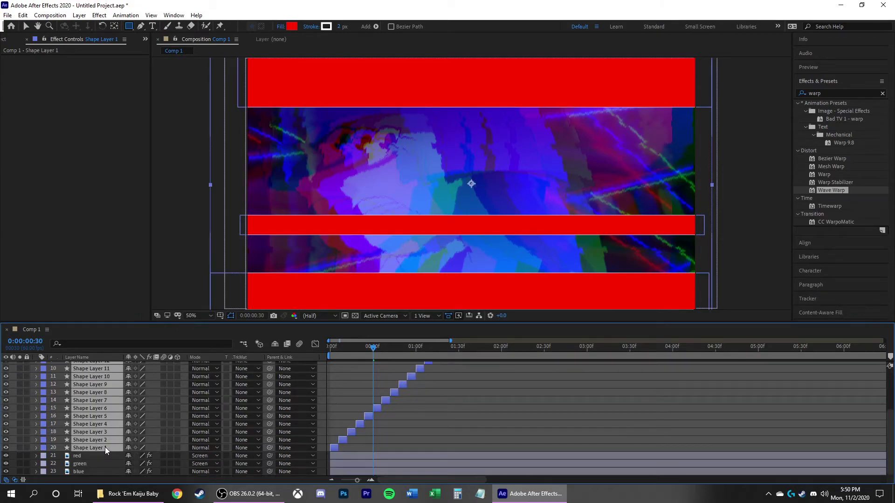
key("ctrl+d")
left_click_drag(109, 381, 111, 371)
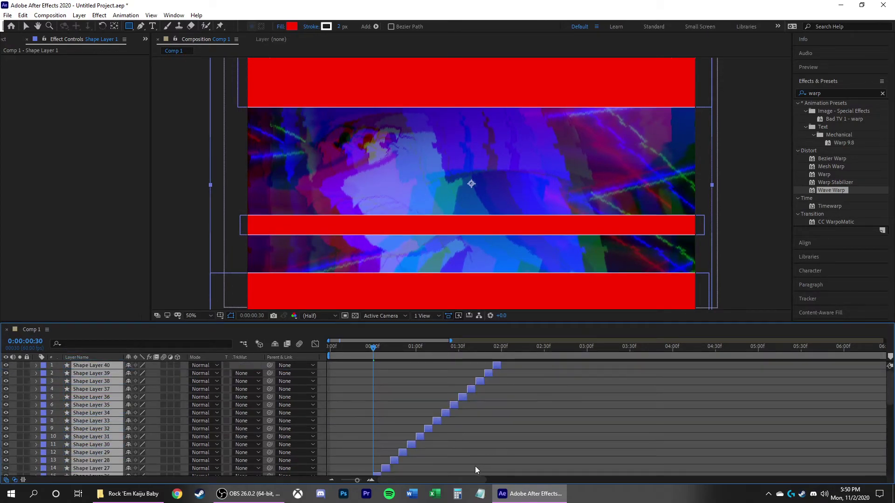
scroll(378, 424, "down", 3)
left_click_drag(335, 443, 504, 449)
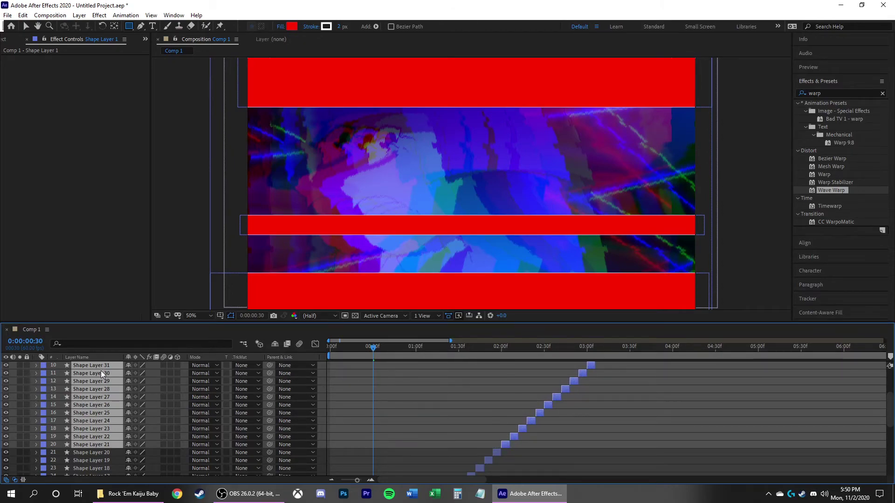
Step: Pre-compose all forty shape layers into a new composition named 123, moving all attributes into it
scroll(100, 368, "up", 3)
scroll(108, 369, "down", 8)
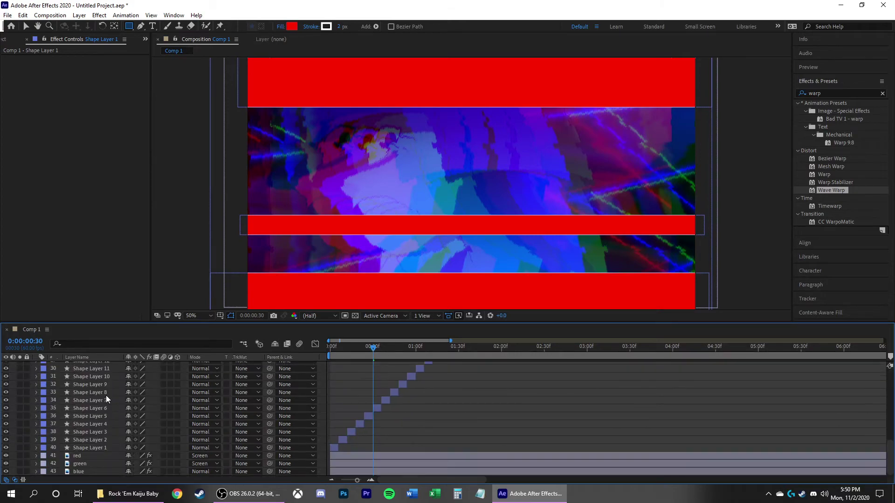
left_click(108, 447, "shift")
scroll(536, 392, "up", 10)
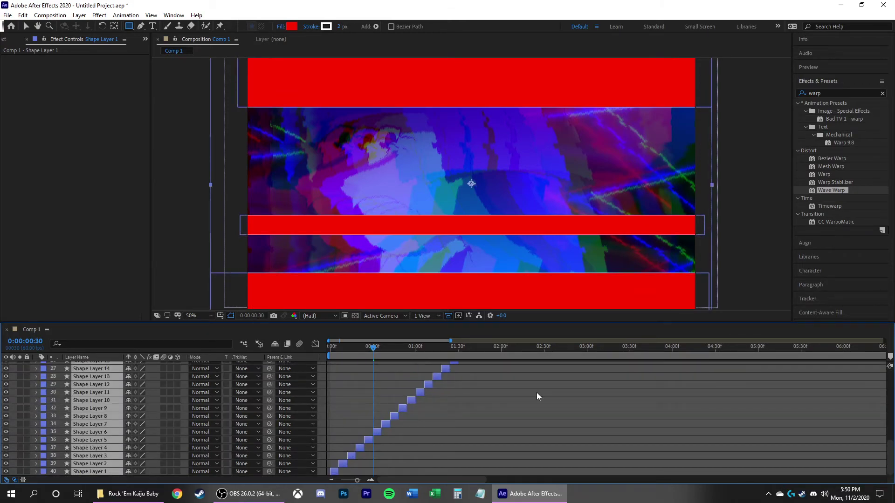
scroll(666, 384, "down", 4)
scroll(665, 386, "up", 4)
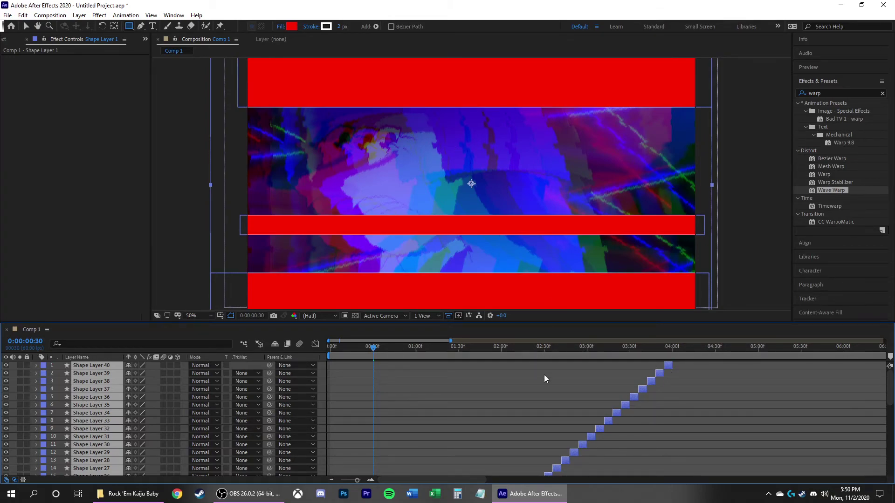
scroll(544, 379, "down", 2)
scroll(103, 383, "down", 7)
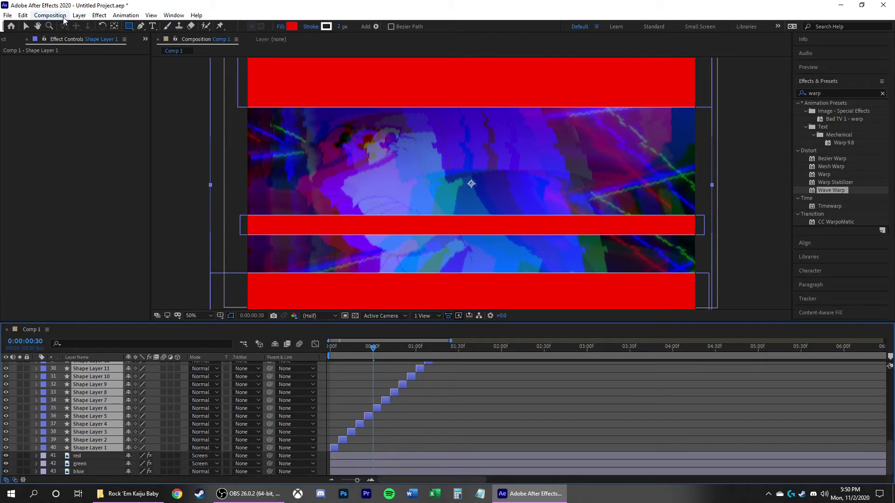
left_click(79, 15)
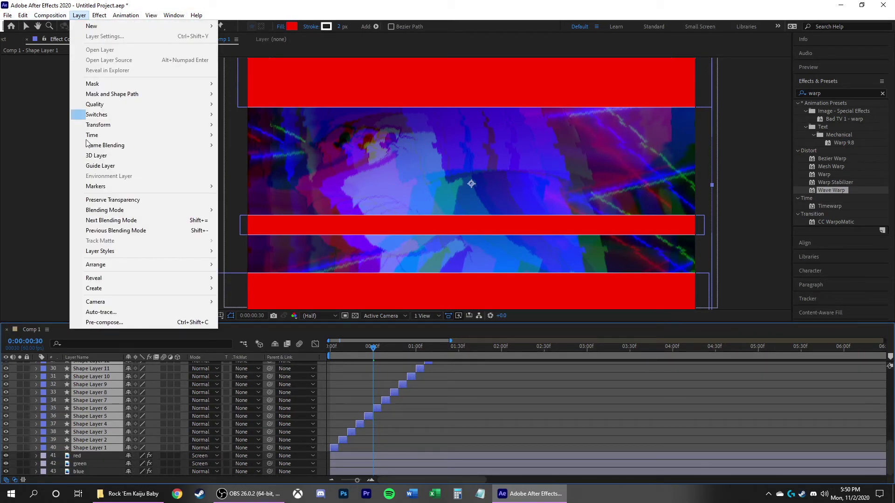
left_click(117, 322)
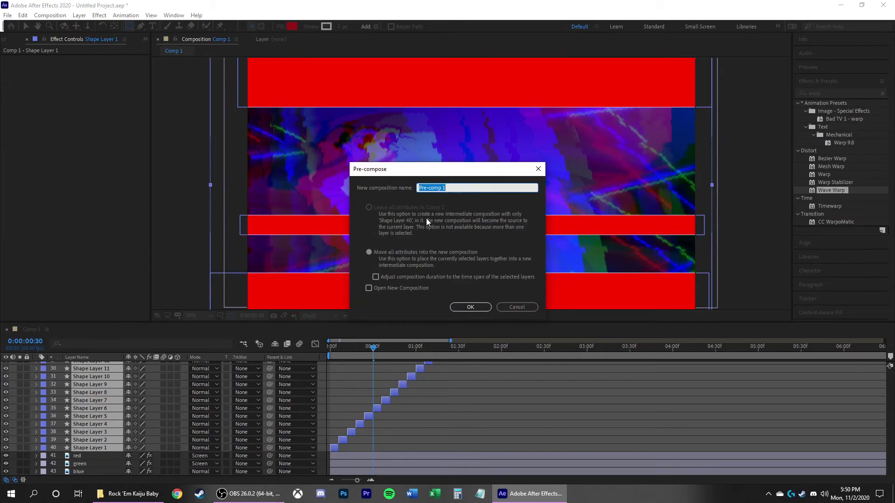
type("123")
left_click(471, 308)
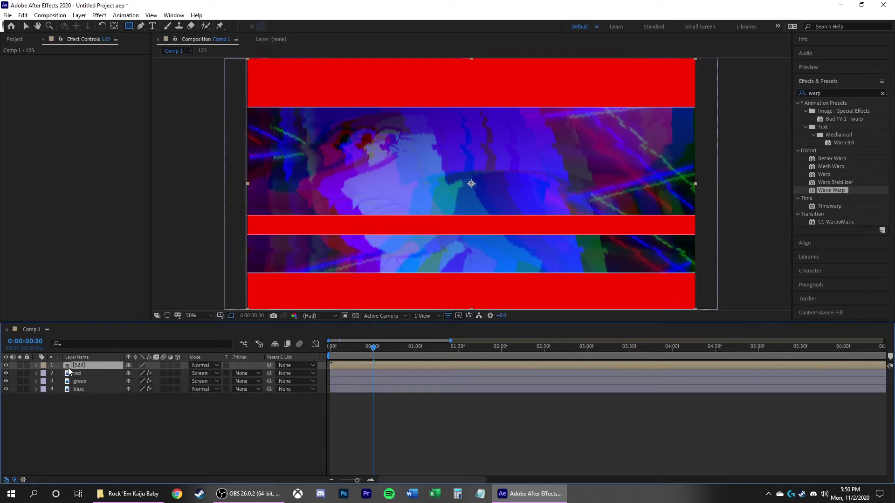
Step: Hide the 123 pre-comp layer and add a new adjustment layer above it, with the playhead at the composition's start
left_click(6, 366)
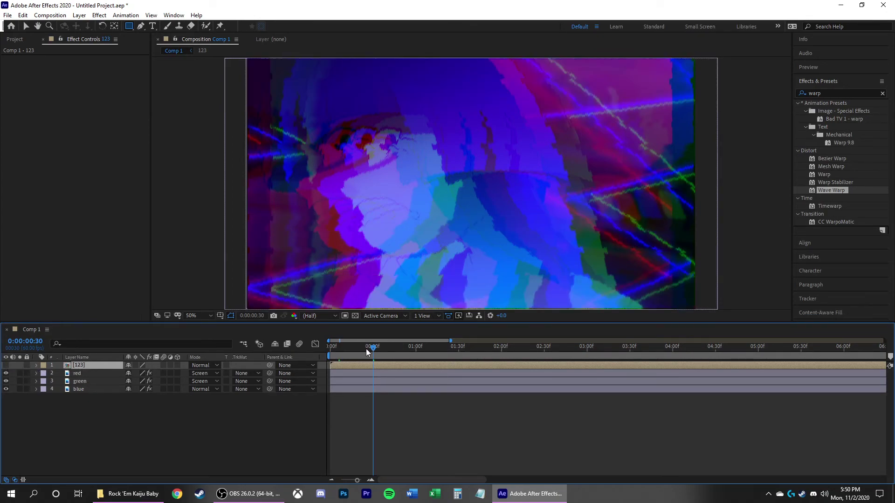
key("Home")
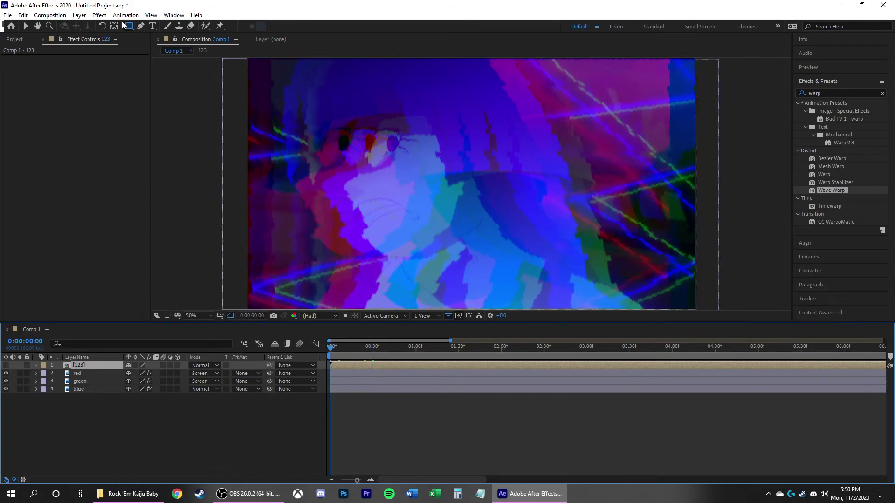
right_click(135, 421)
mouse_move(157, 321)
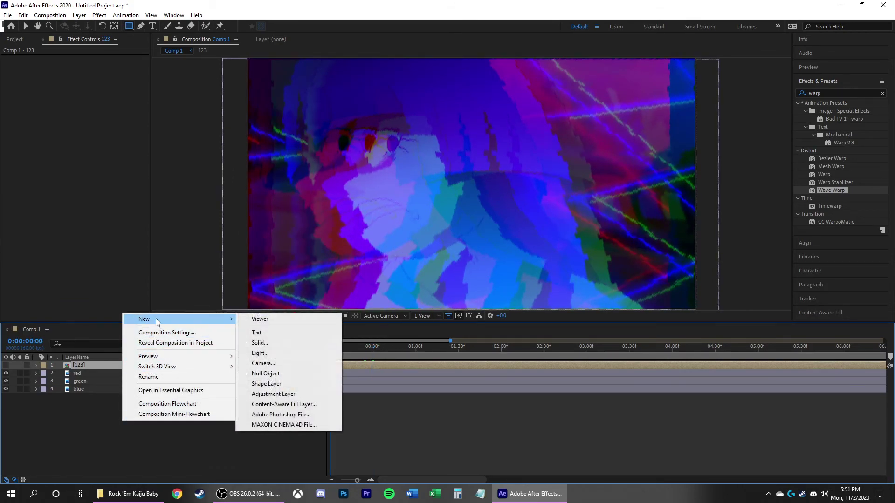
left_click(273, 394)
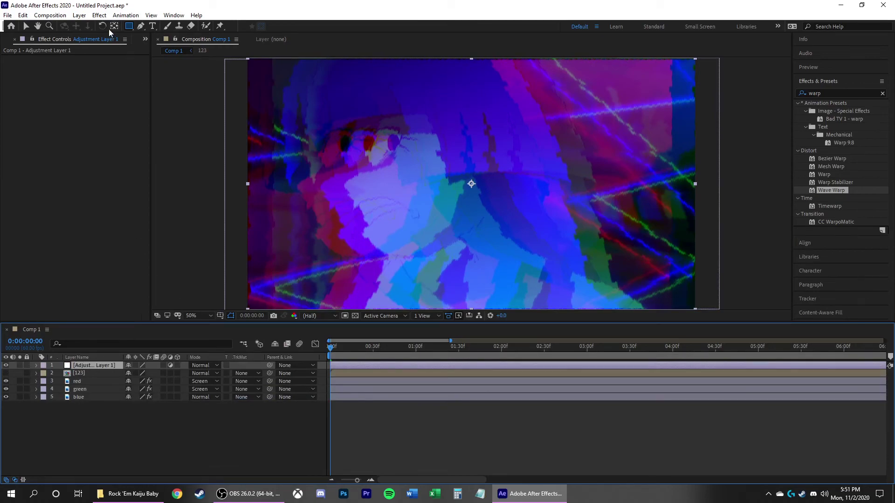
Step: Apply the Displacement Map effect to the adjustment layer and choose 123 as its displacement map layer
left_click(99, 15)
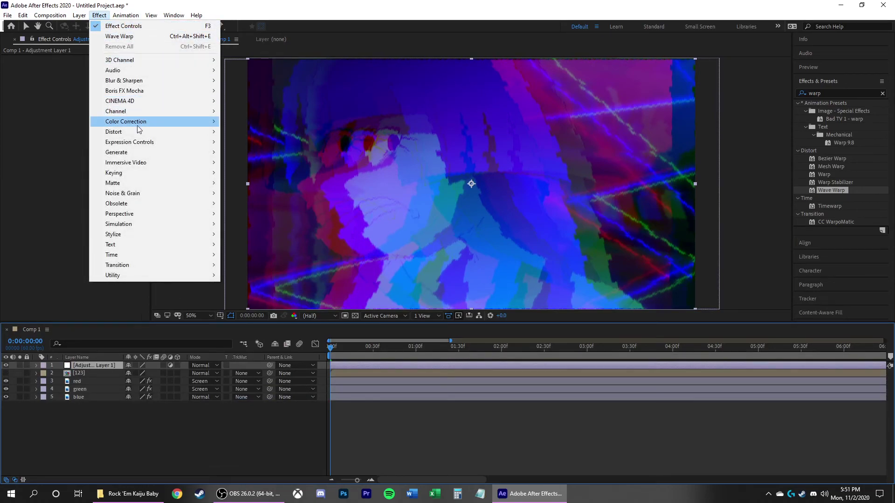
mouse_move(212, 132)
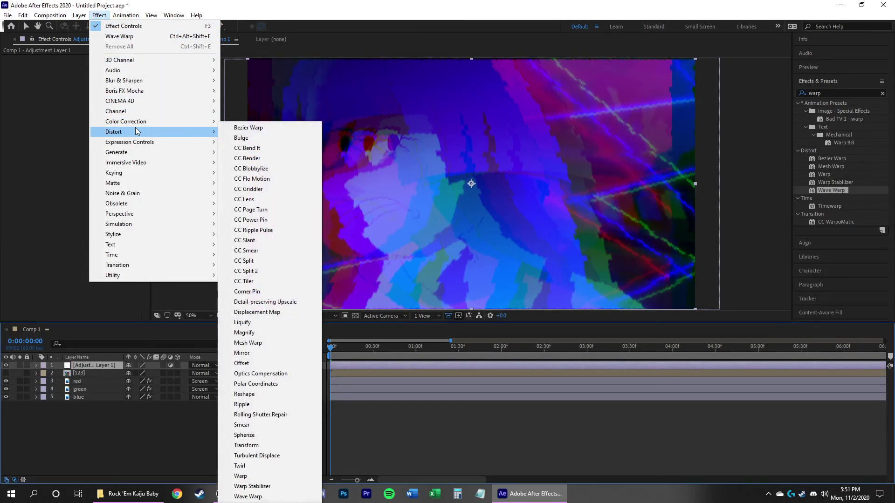
left_click(276, 312)
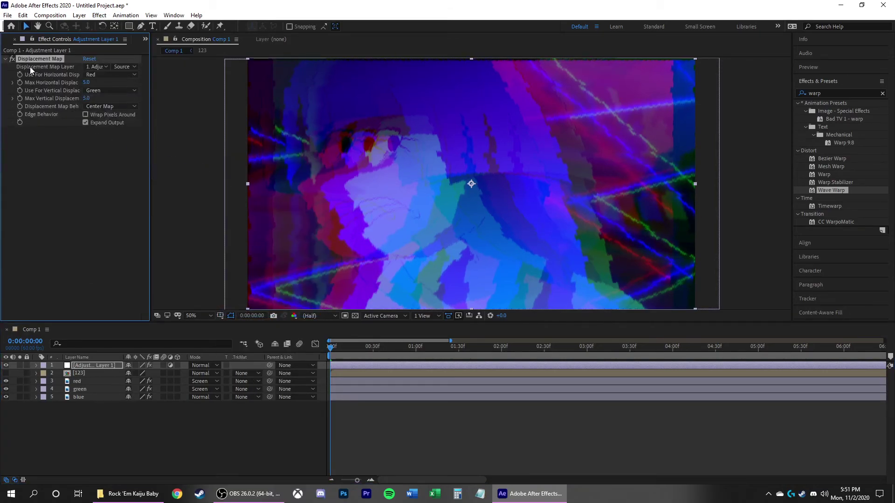
left_click(97, 69)
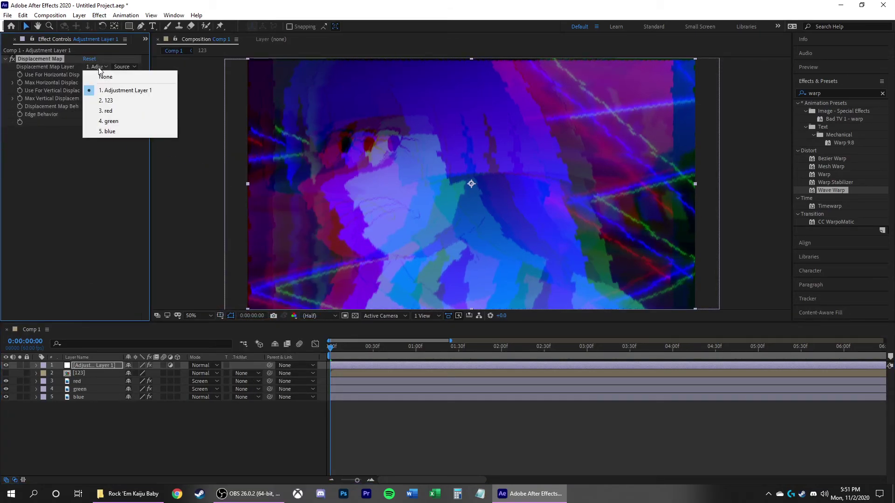
left_click(111, 101)
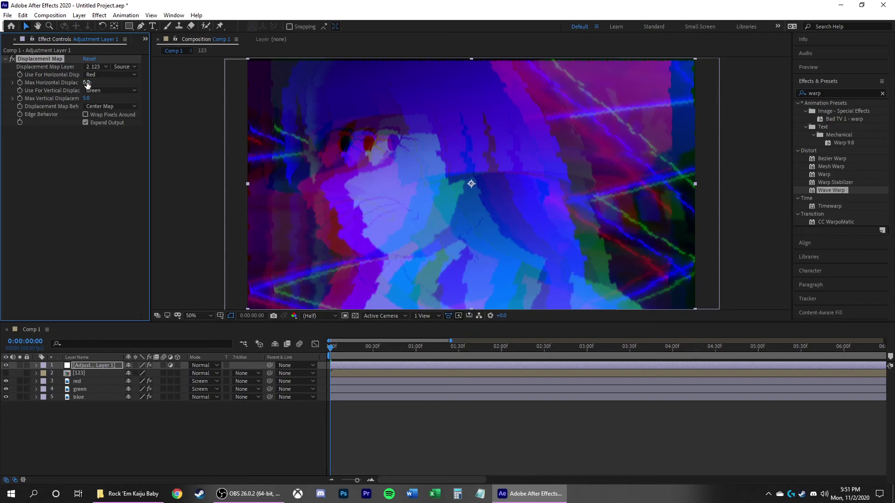
Step: Set the Displacement Map's maximum horizontal displacement to -150 and its maximum vertical displacement to 50
left_click_drag(84, 84, 98, 103)
left_click(95, 100)
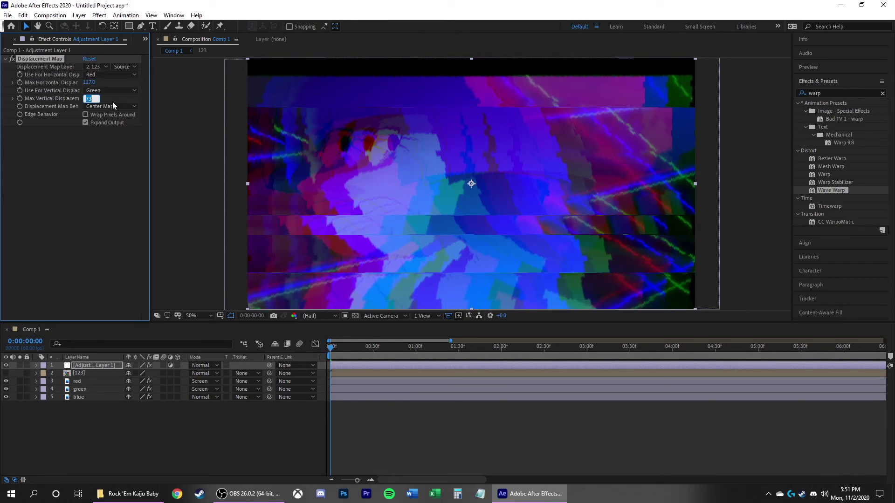
type("50")
key("shift+Tab")
type("-150")
key("Return")
Step: Preview the displaced glitch animation from the start, check the section around four seconds, and replay it from the beginning
key("space")
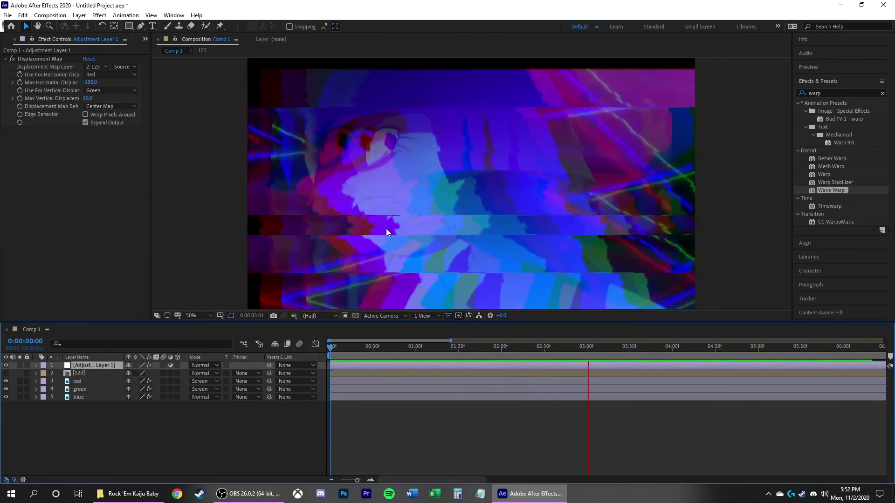
key("space")
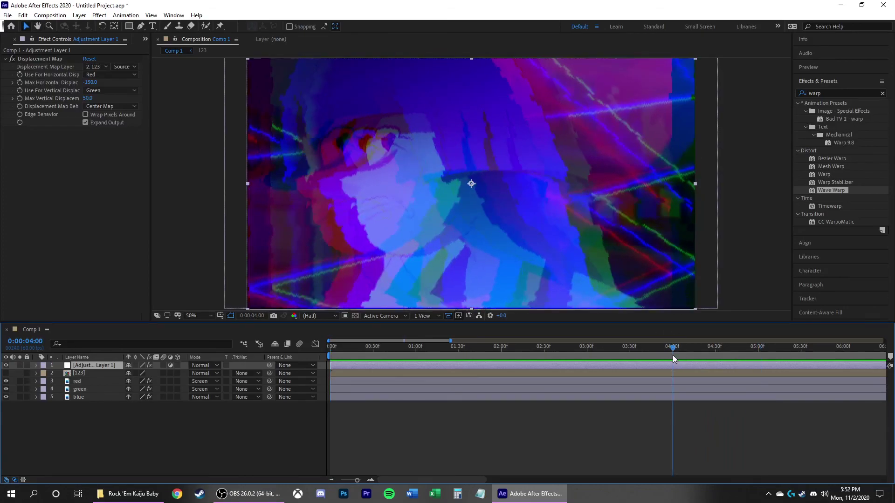
left_click(604, 358)
key("space")
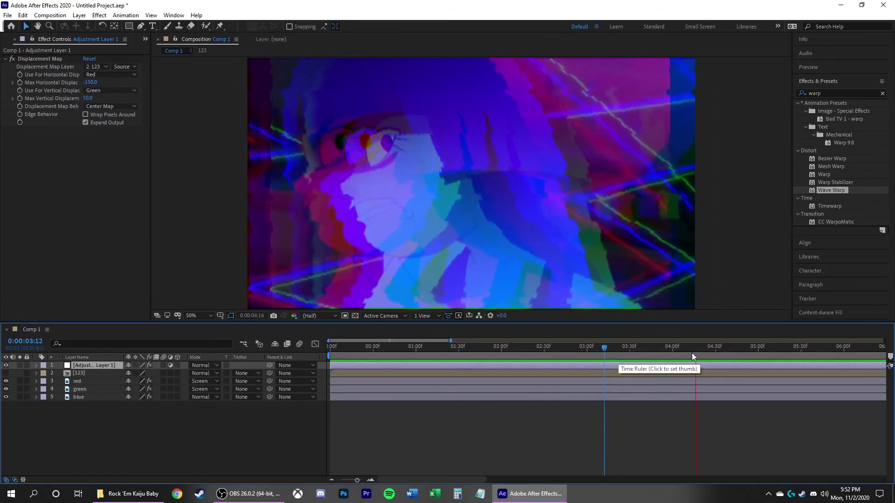
key("Home")
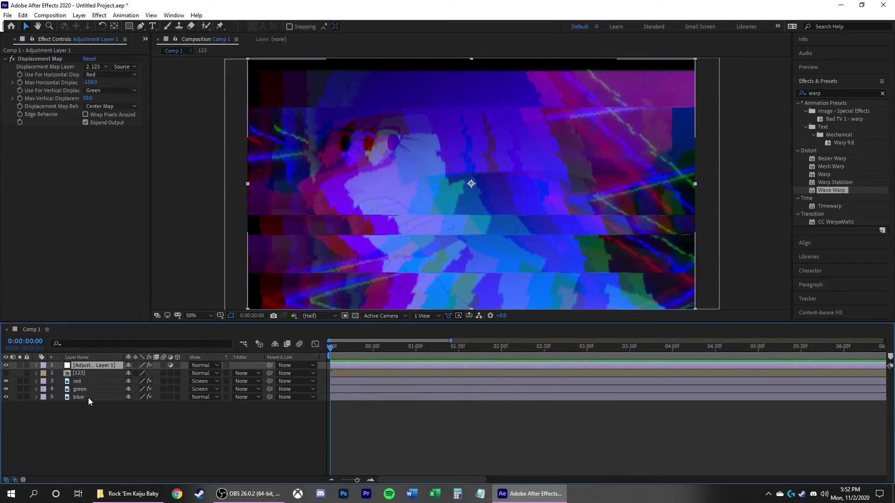
key("space")
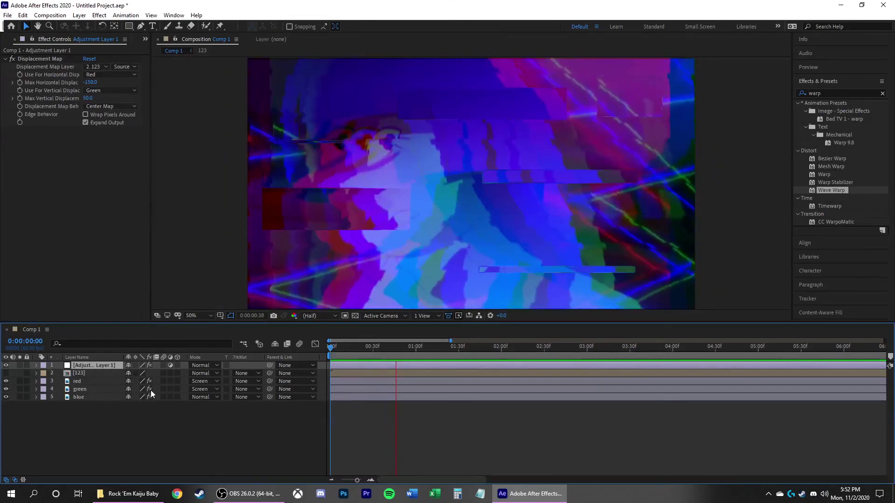